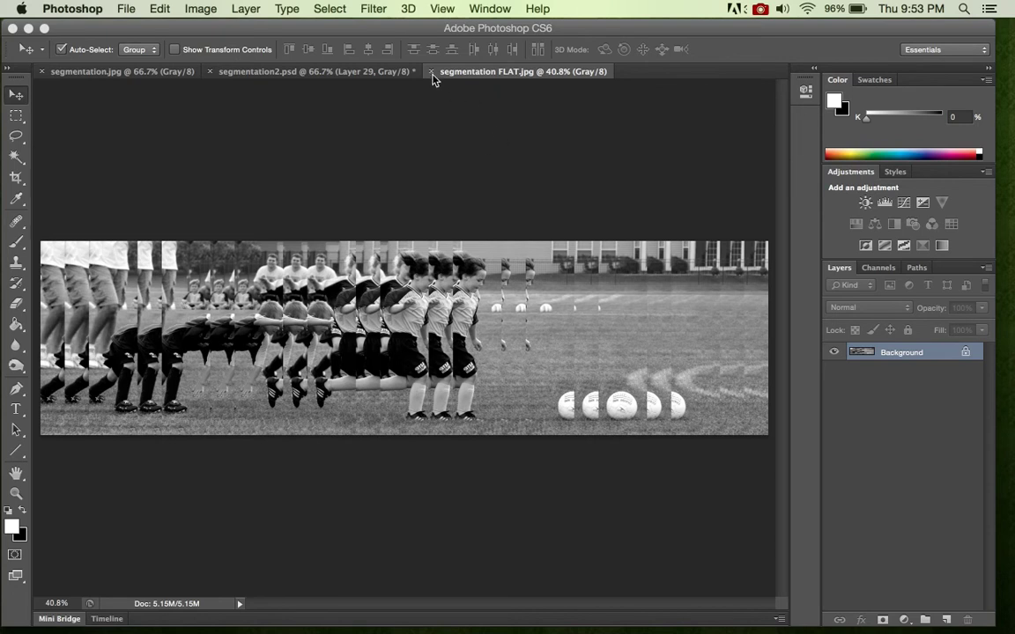
- Create a new 5 × 4 inch grayscale document at 300 pixels/inch with a white background, matching segmentation.jpg
left_click(169, 75)
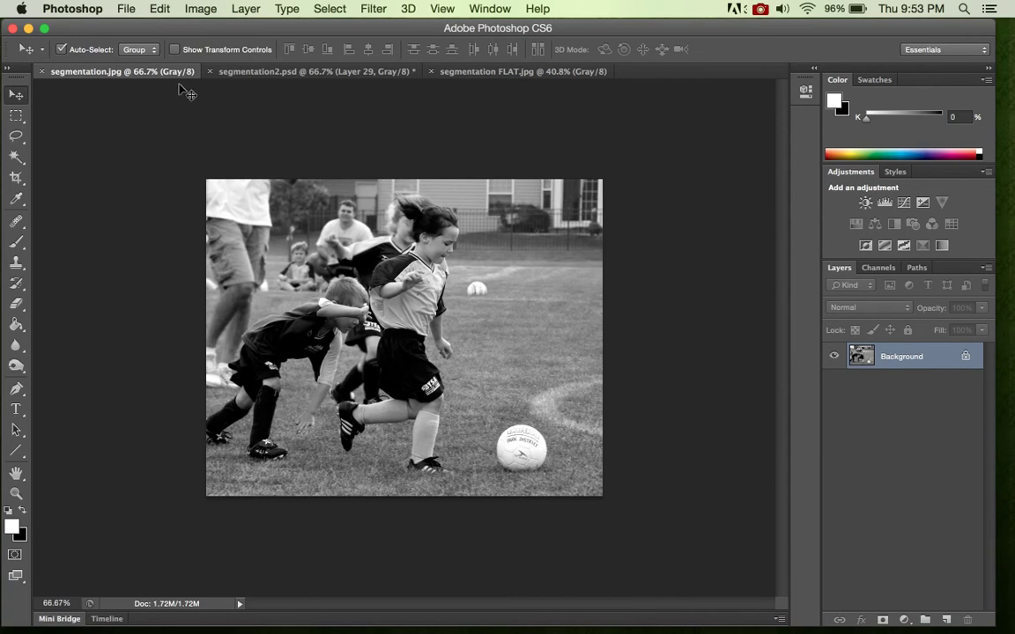
left_click(123, 10)
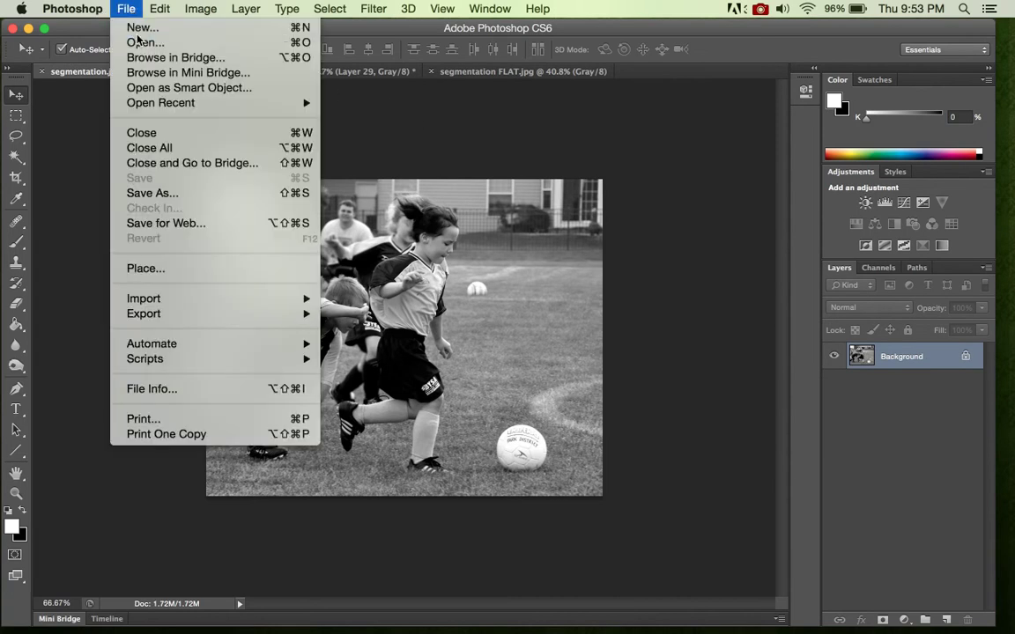
left_click(133, 29)
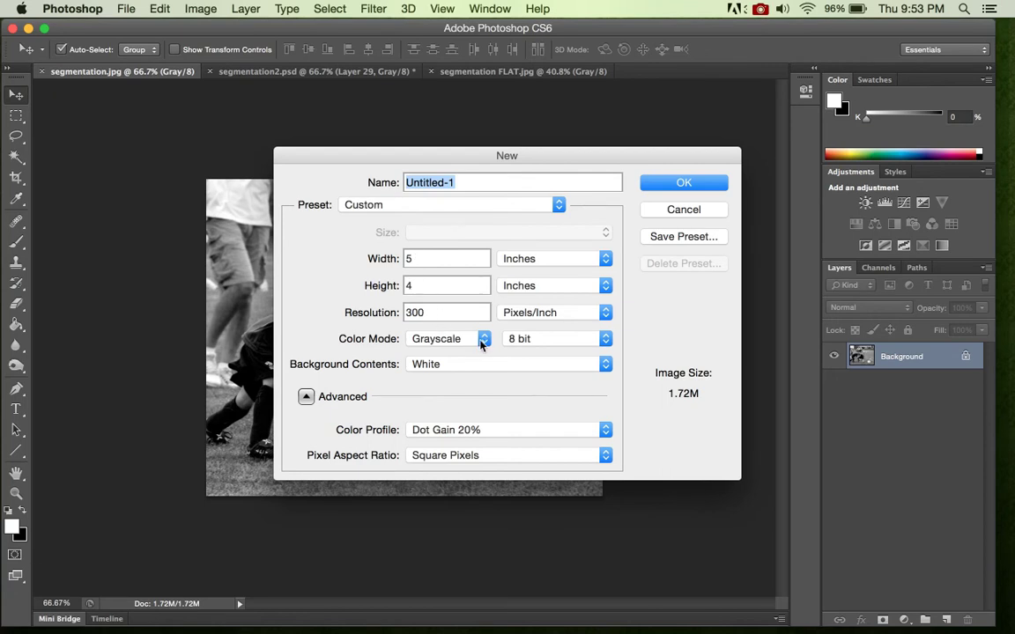
left_click(662, 185)
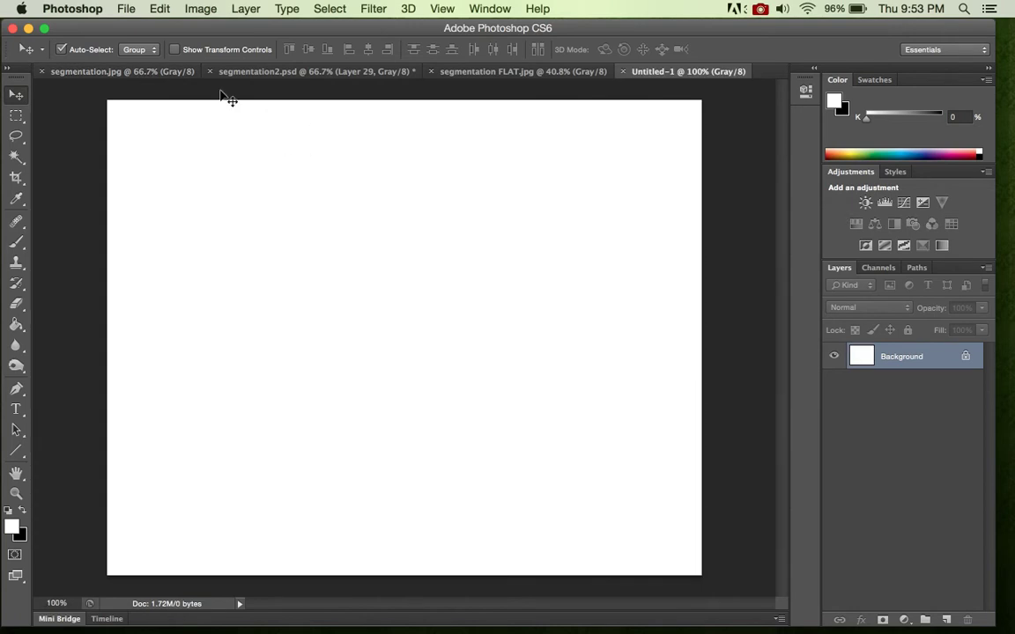
- Copy the entire segmentation.jpg photo into the new blank document and fit it to the canvas with Free Transform
left_click(157, 71)
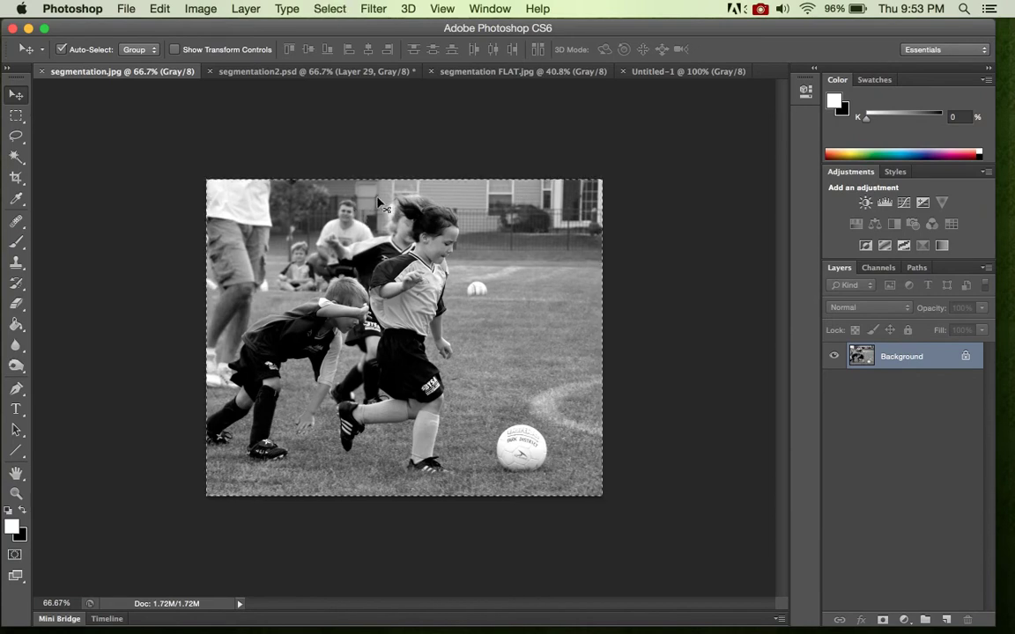
key("super+c")
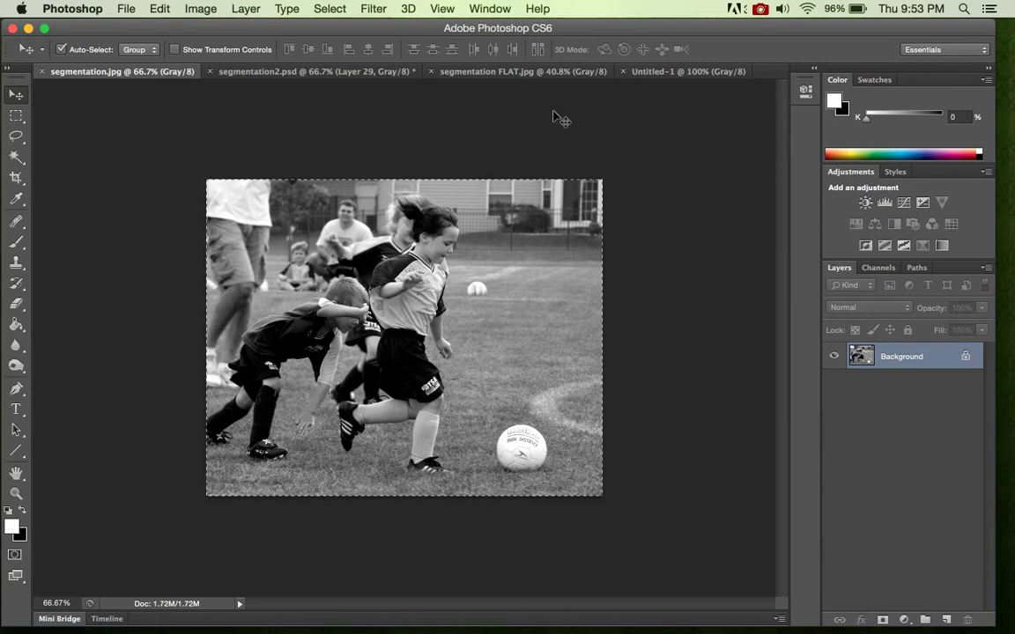
left_click(648, 71)
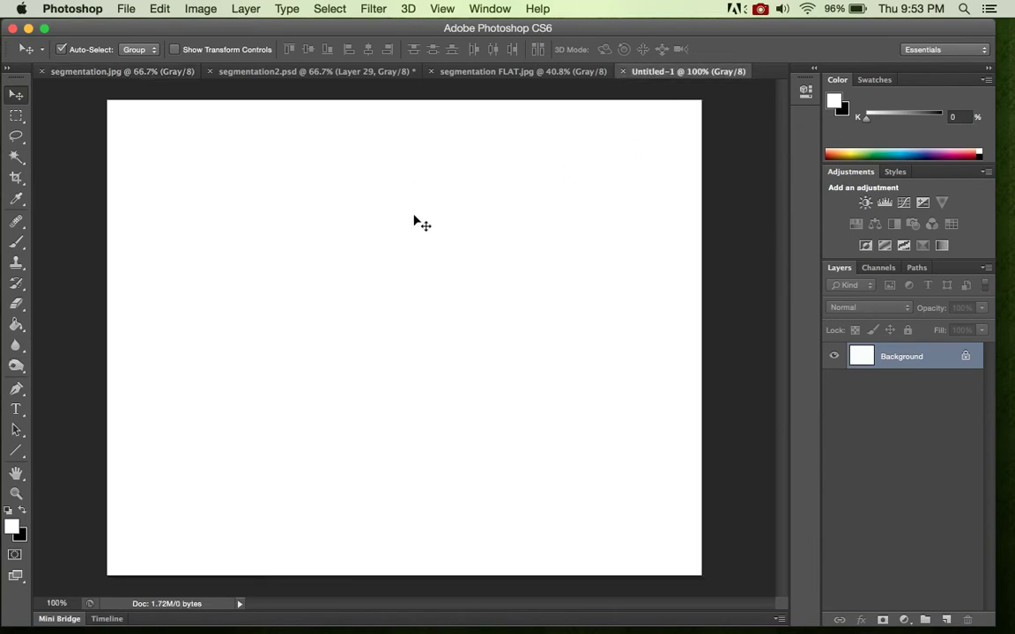
key("super+v")
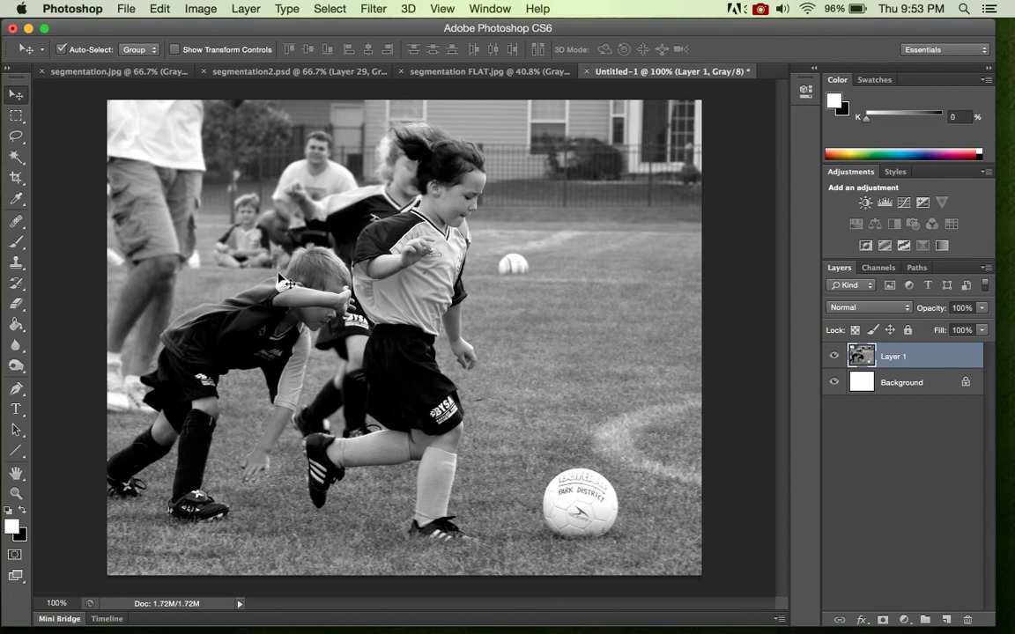
key("super+t")
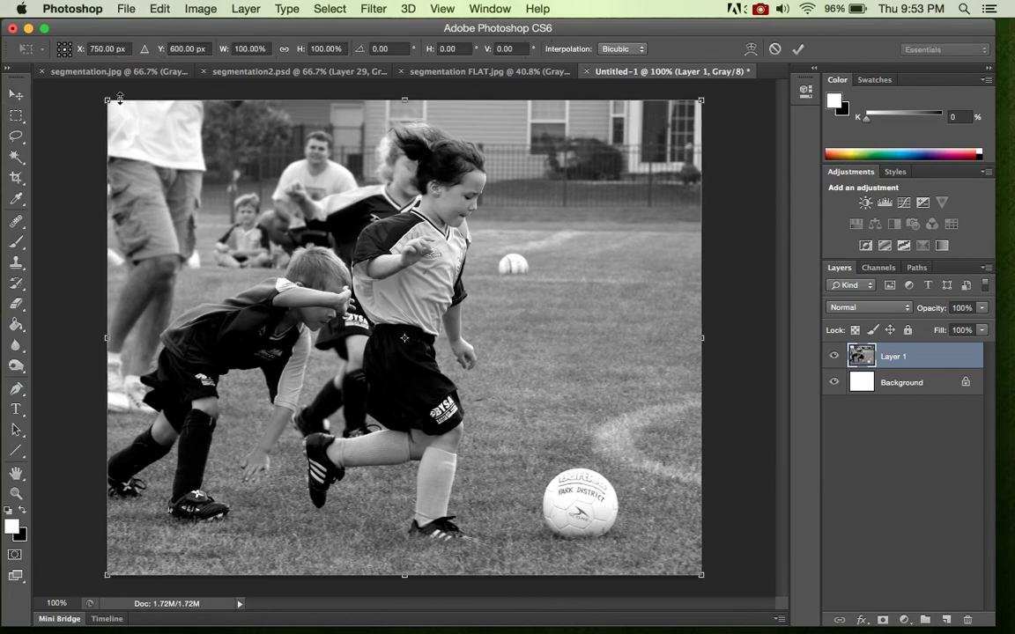
mouse_move(107, 100)
left_mouse_down()
mouse_move(87, 60)
mouse_move(84, 84)
mouse_move(91, 63)
mouse_move(92, 89)
mouse_move(107, 101)
left_mouse_up()
key("Return")
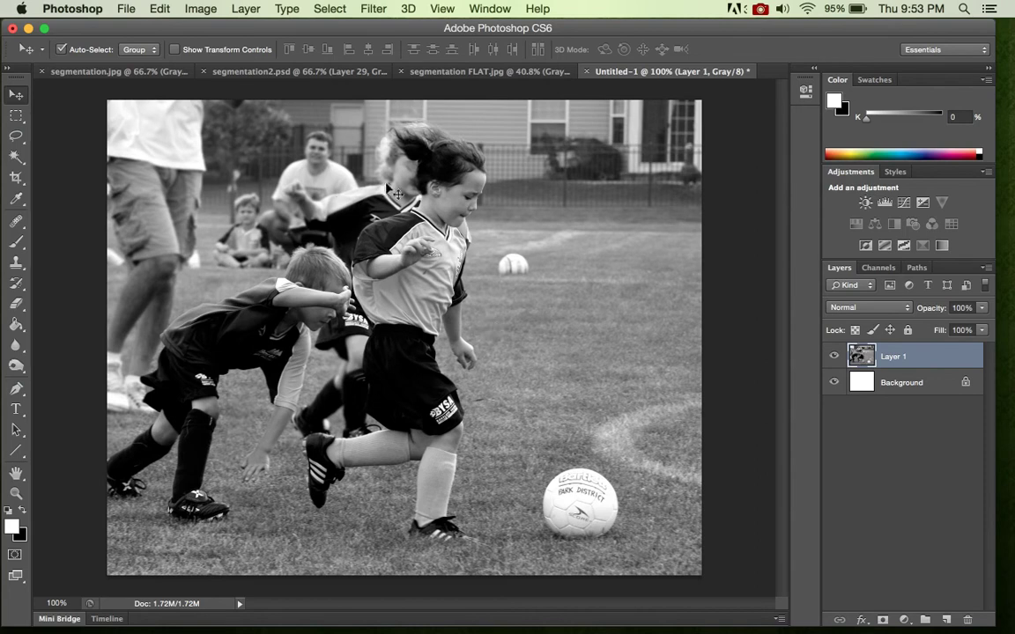
- Set the canvas width to 15 inches and move the photo flush against the canvas's right edge
left_click(201, 10)
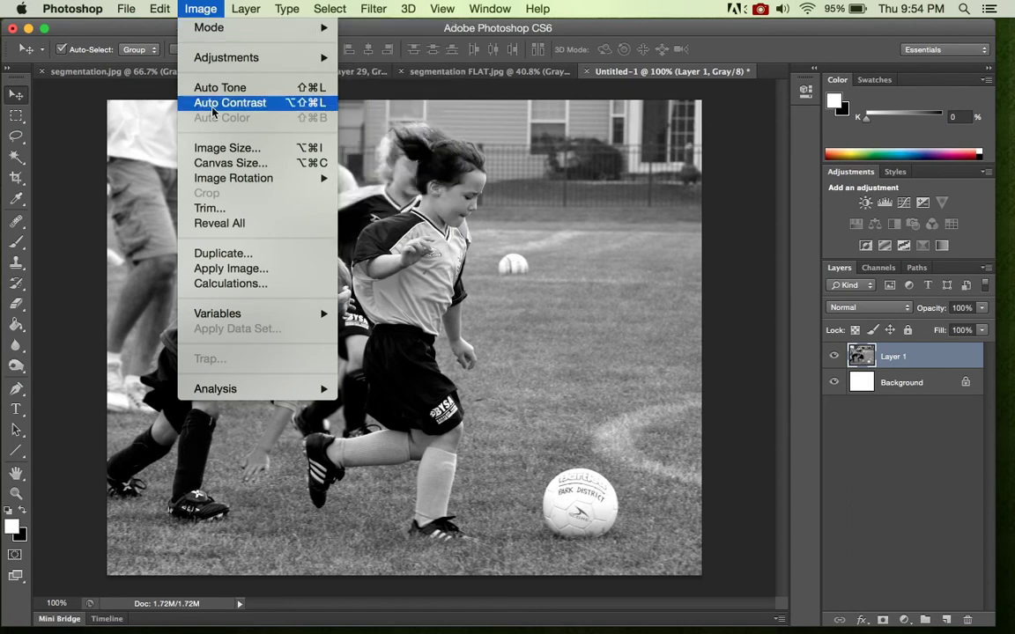
left_click(231, 164)
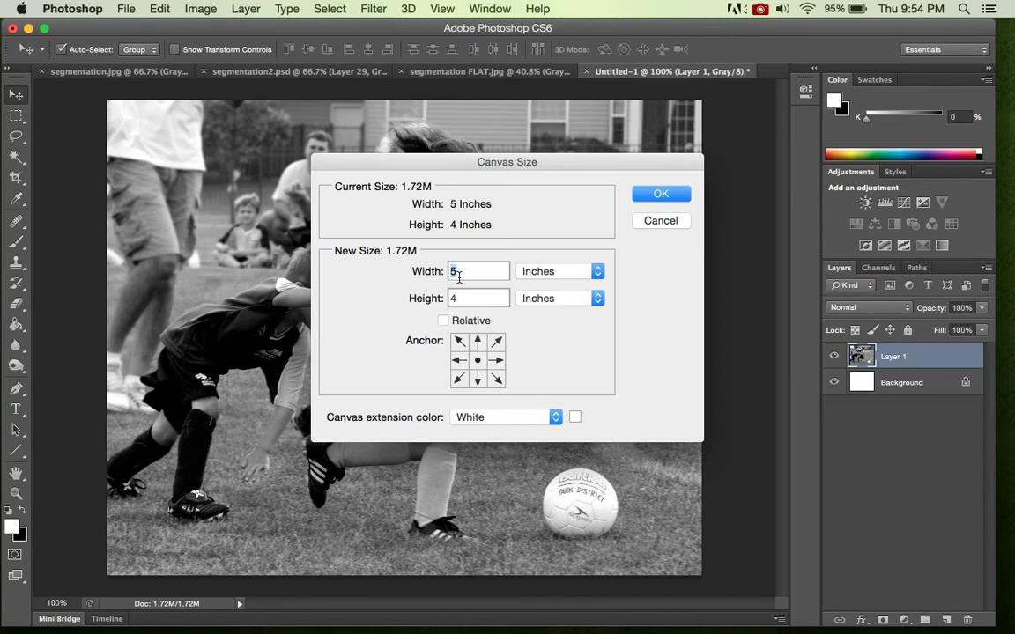
type("15")
left_click(649, 201)
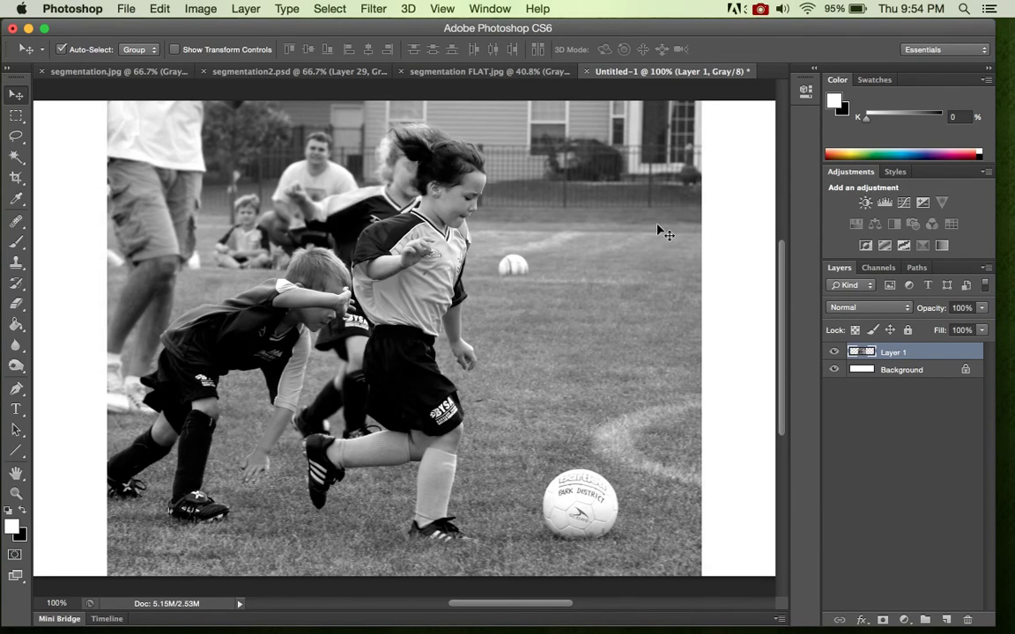
key("super+0")
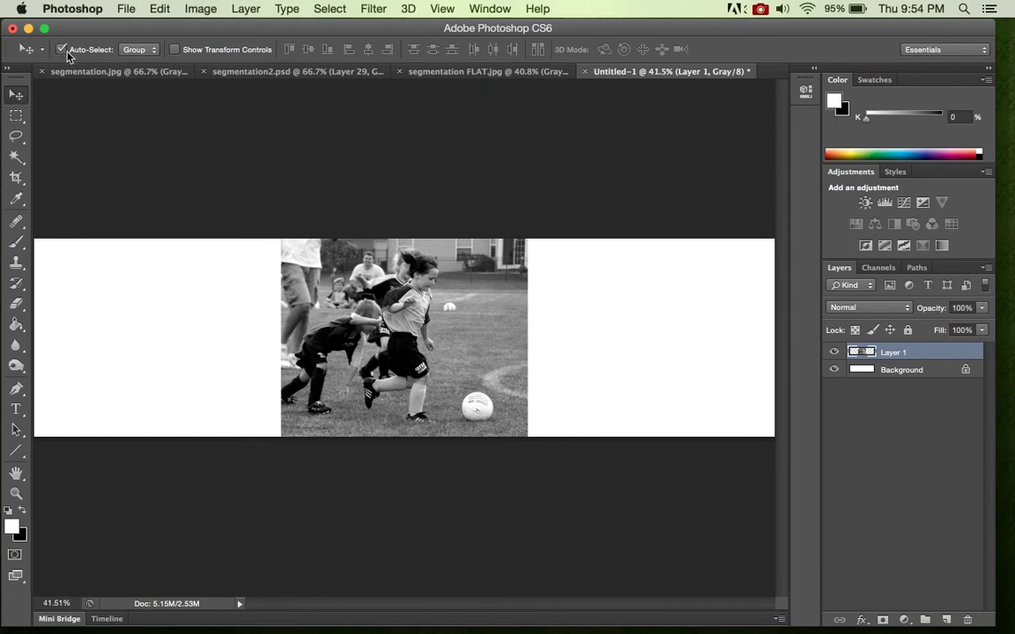
left_click_drag(405, 342, 643, 343)
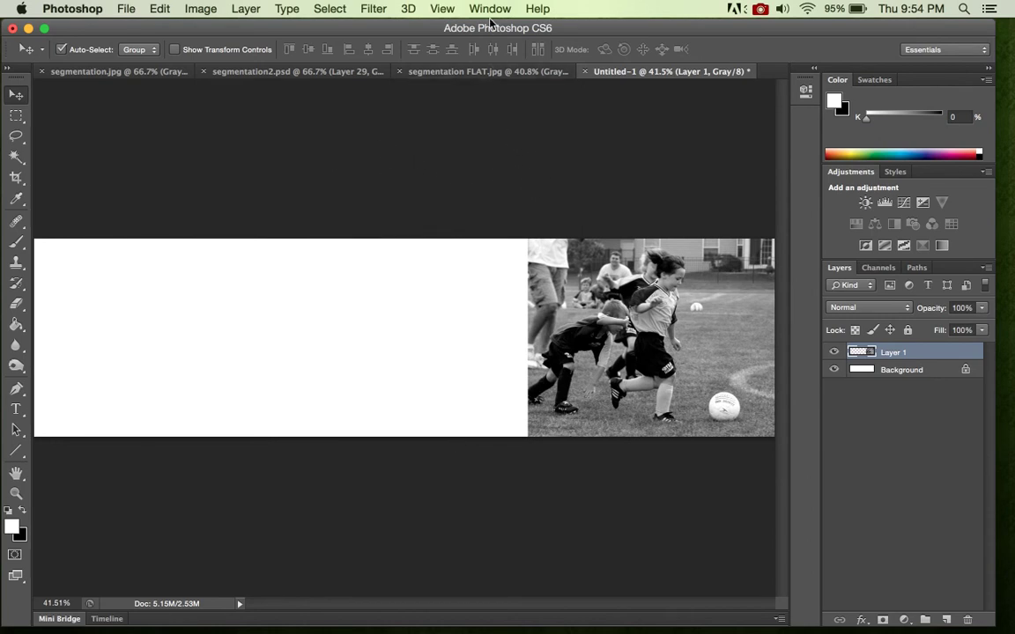
- Show the grid and the rulers in the document
left_click(443, 8)
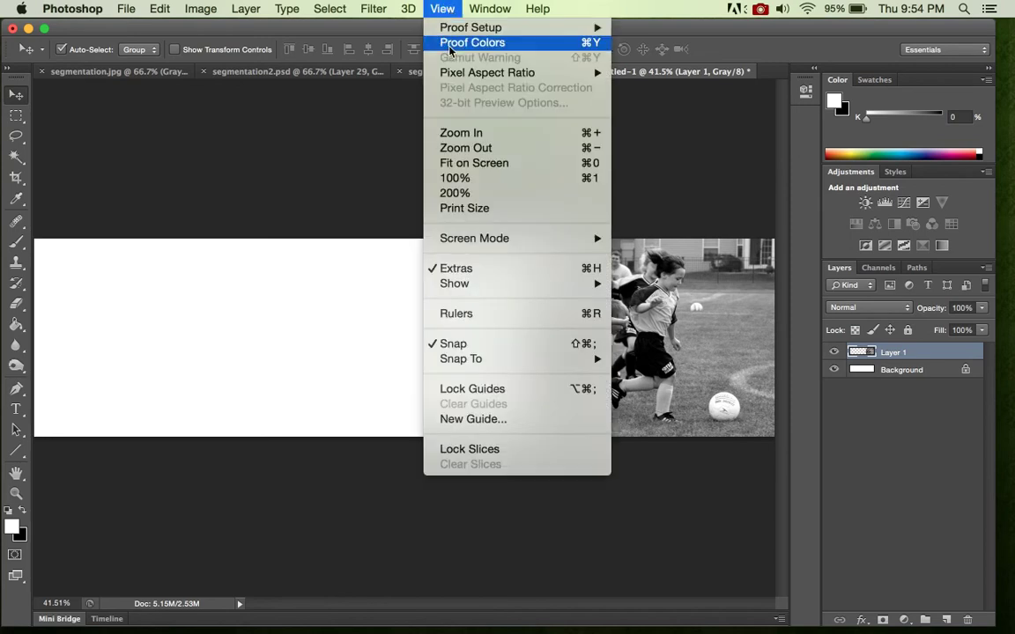
mouse_move(464, 287)
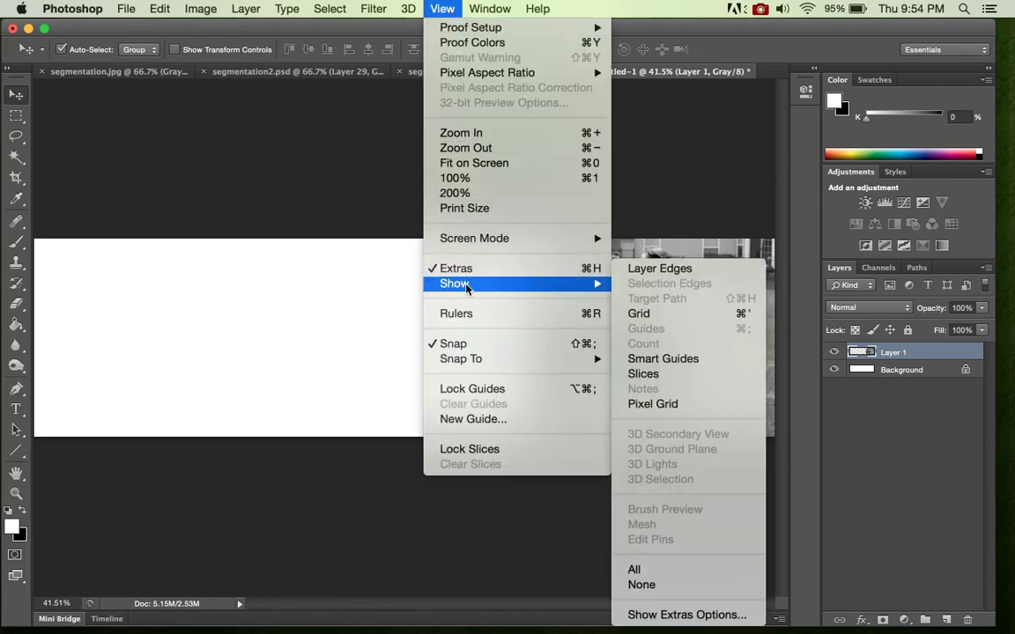
left_click(641, 315)
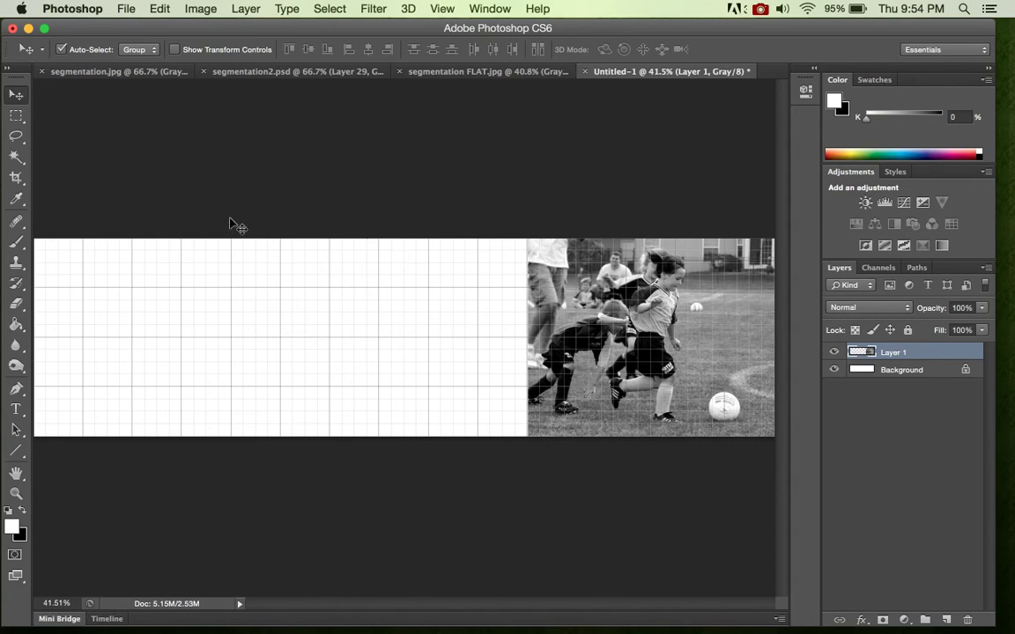
key("super+r")
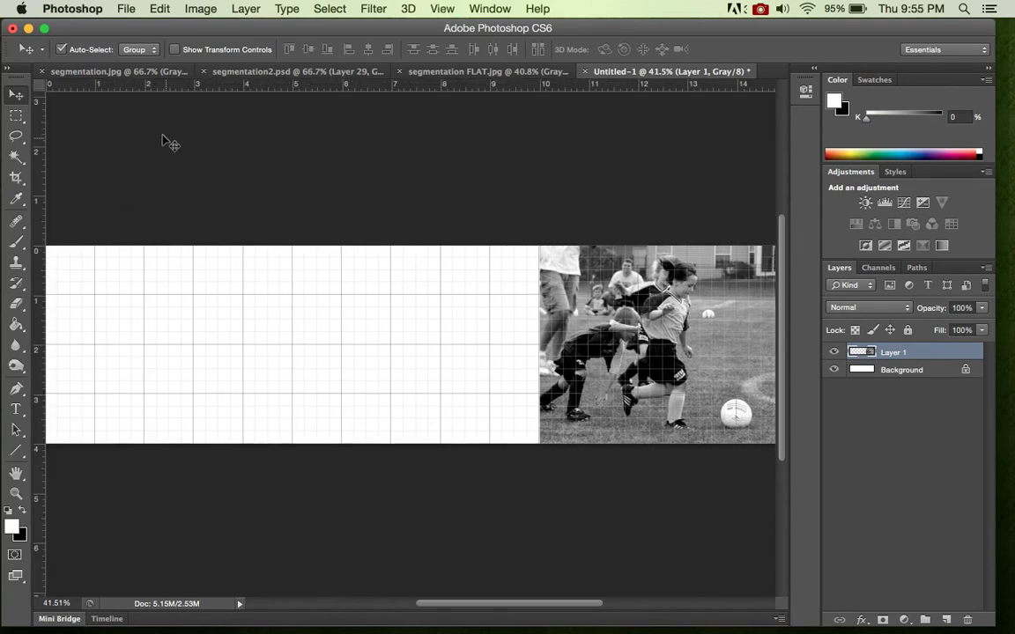
- Examine up close how the grid divides each inch along the rulers at the canvas's upper-left corner
key("super+equal")
key("super+equal")
key("super+equal")
key("super+equal")
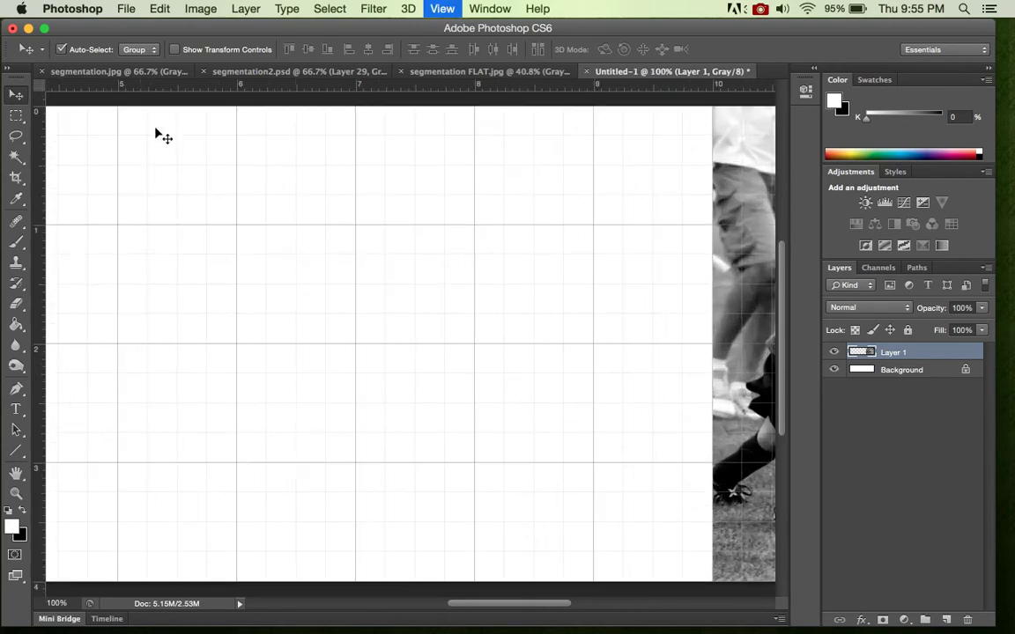
scroll(392, 251, "left", 10)
scroll(392, 250, "up", 2)
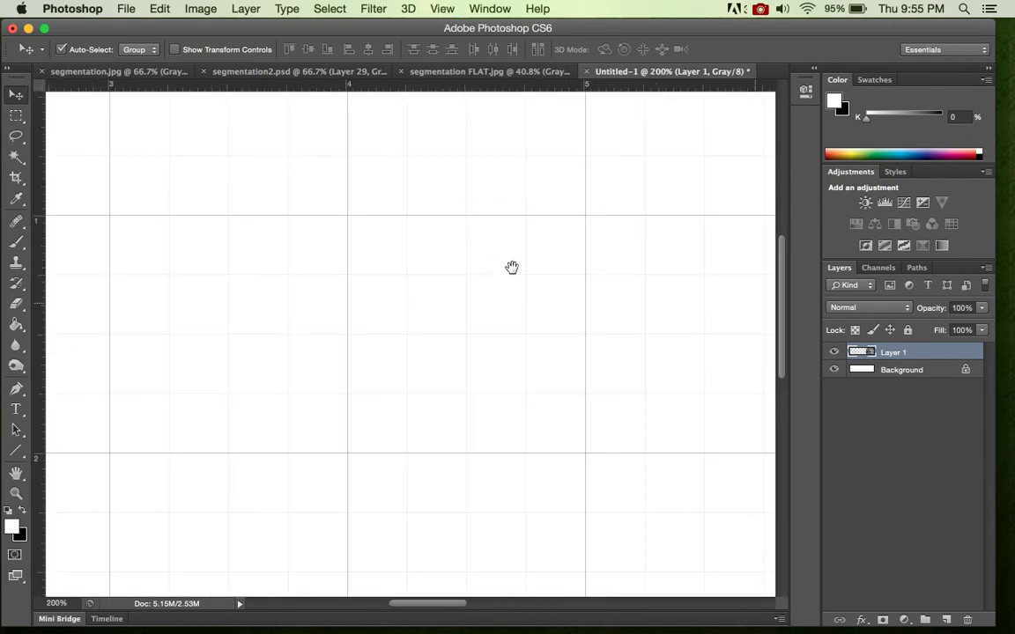
scroll(387, 255, "left", 15)
scroll(388, 255, "up", 3)
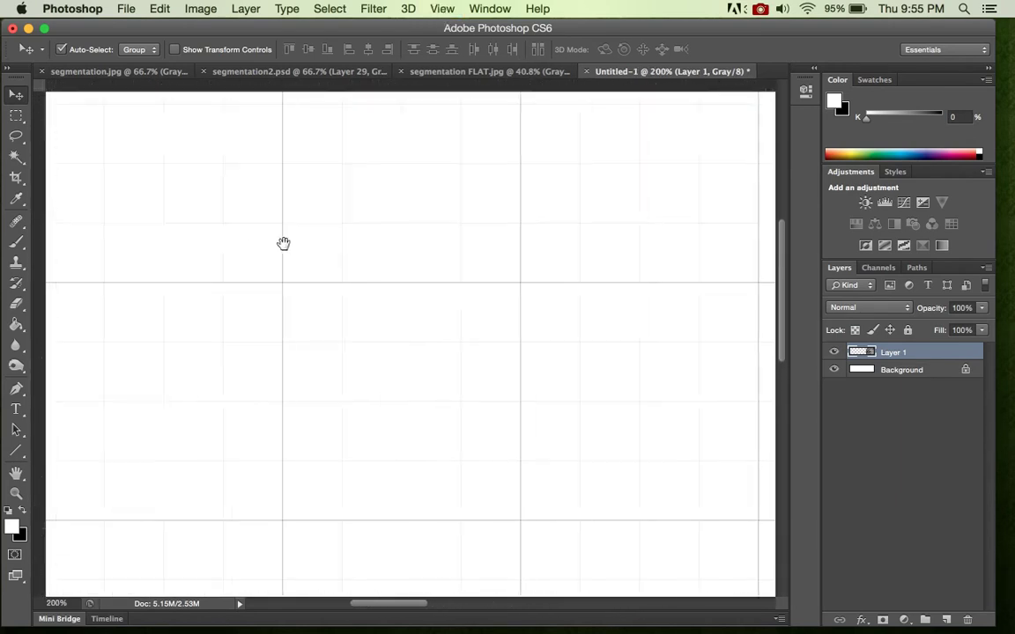
scroll(448, 272, "left", 2)
key("super+r")
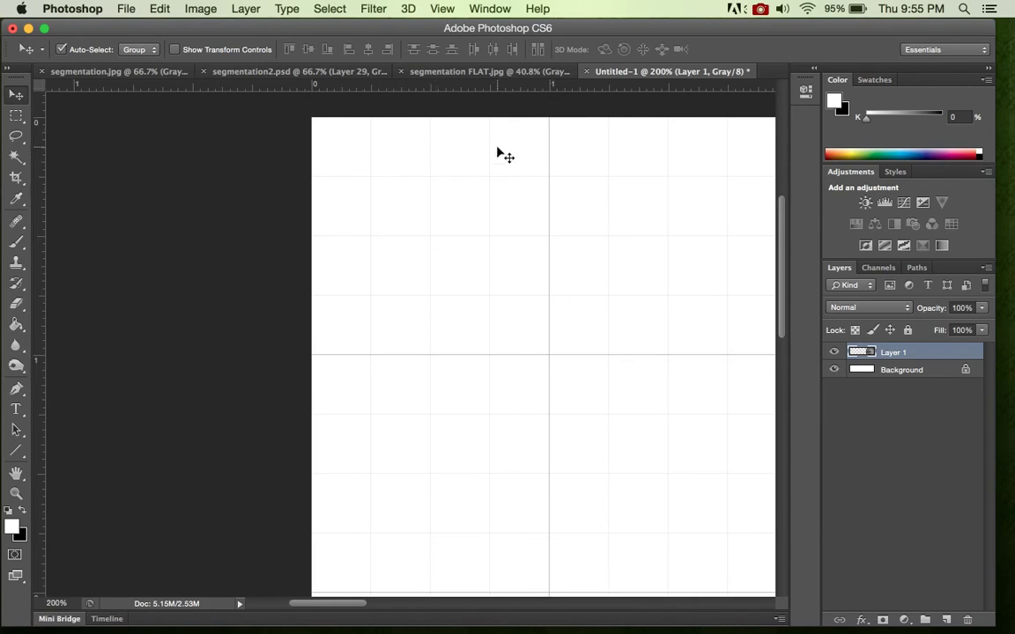
key("super+0")
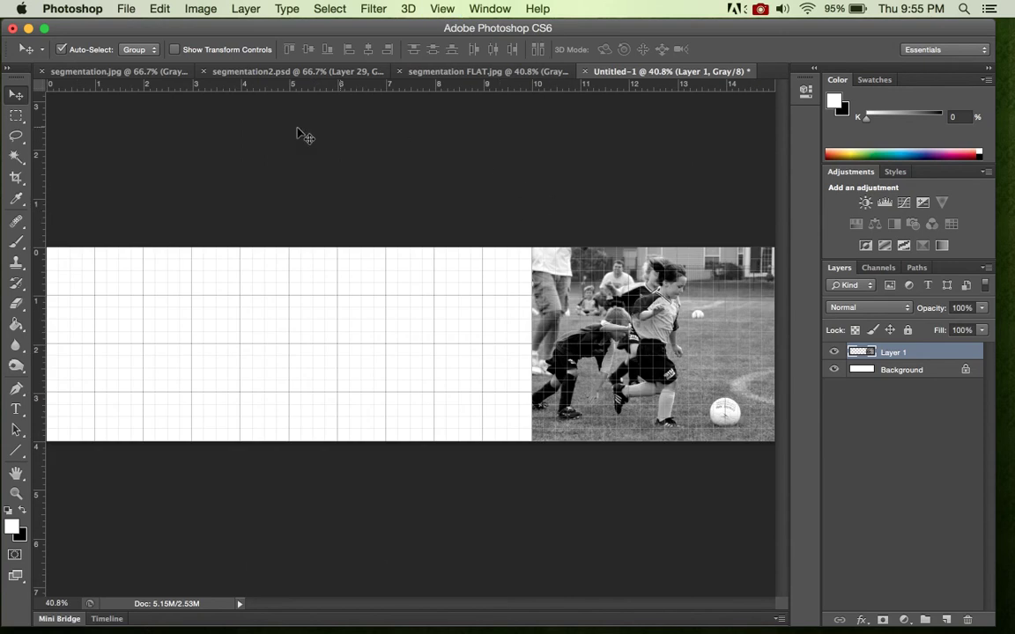
- Select a full-height strip about 0.5 inch wide at the photo's left edge with the Rectangular Marquee and cut it out
left_click(15, 119)
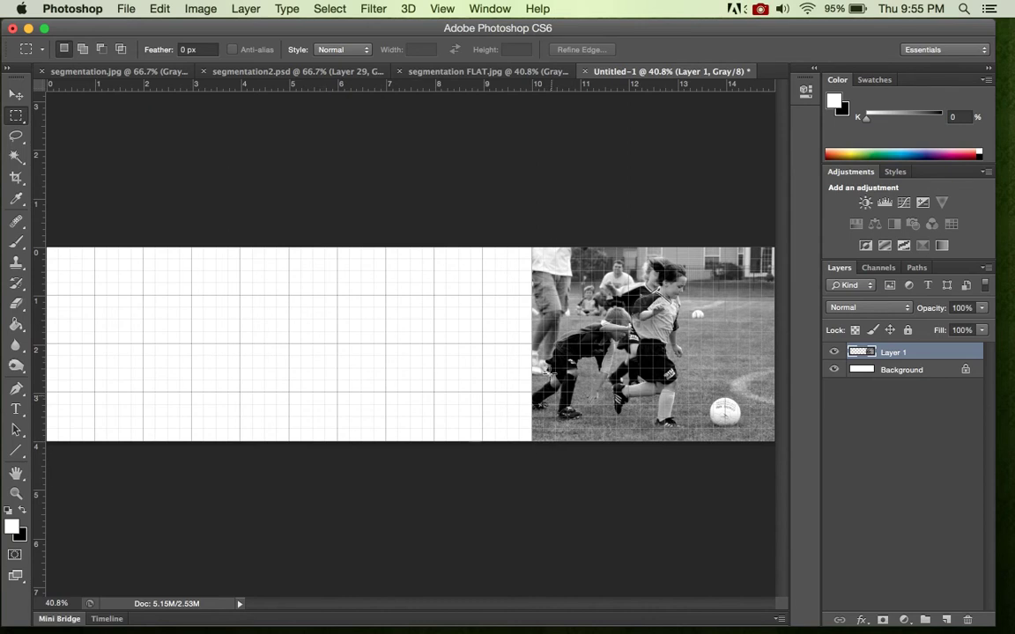
left_click(531, 222)
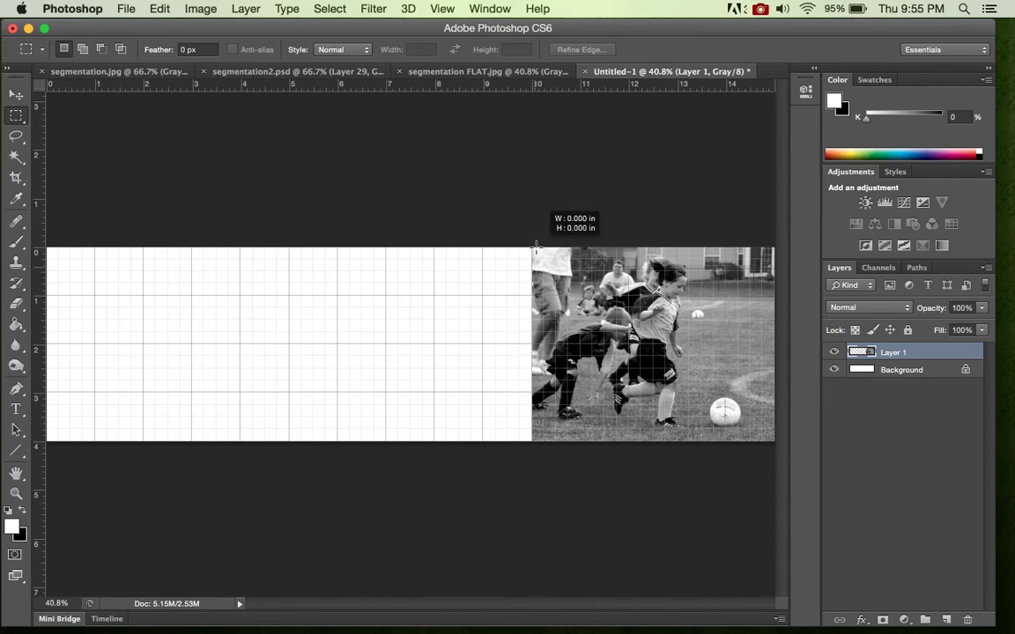
key("Return")
left_click_drag(527, 233, 552, 448)
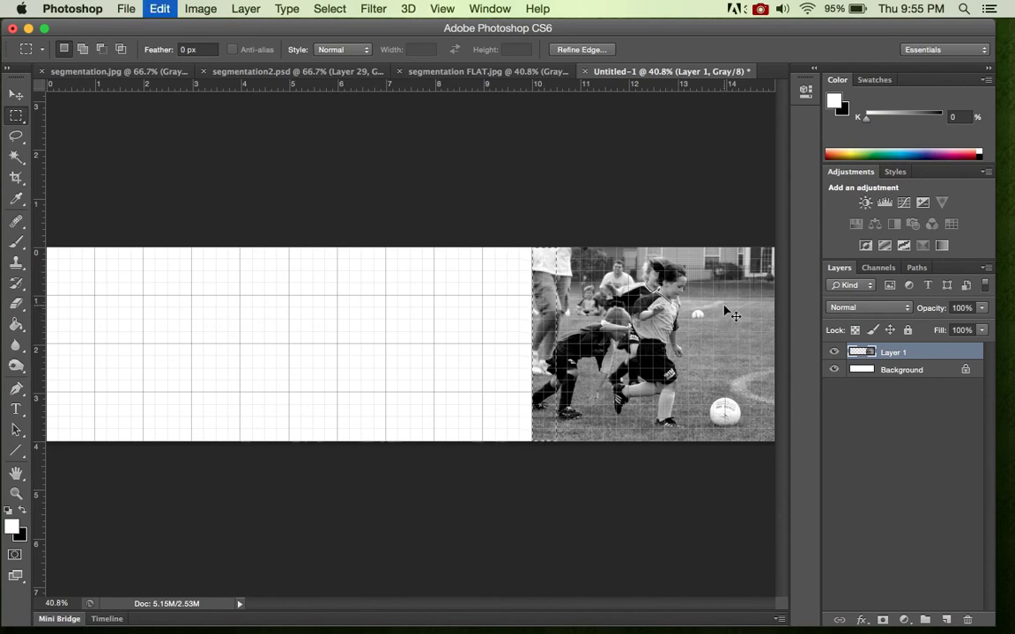
key("ctrl+x")
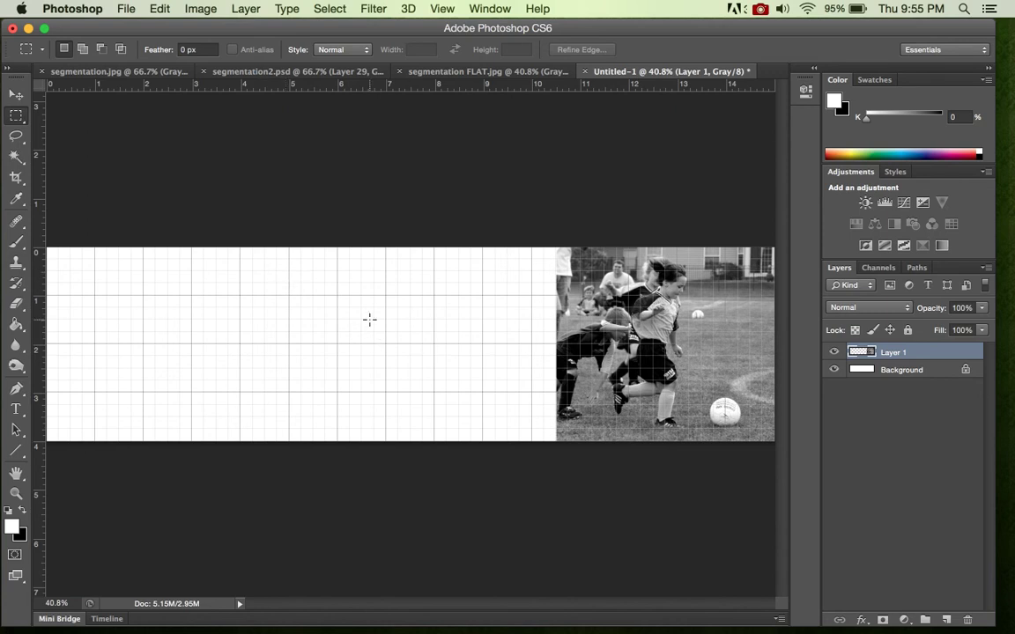
- Paste the cut strip three times and line the copies up side by side starting at the canvas's left edge
key("super+v")
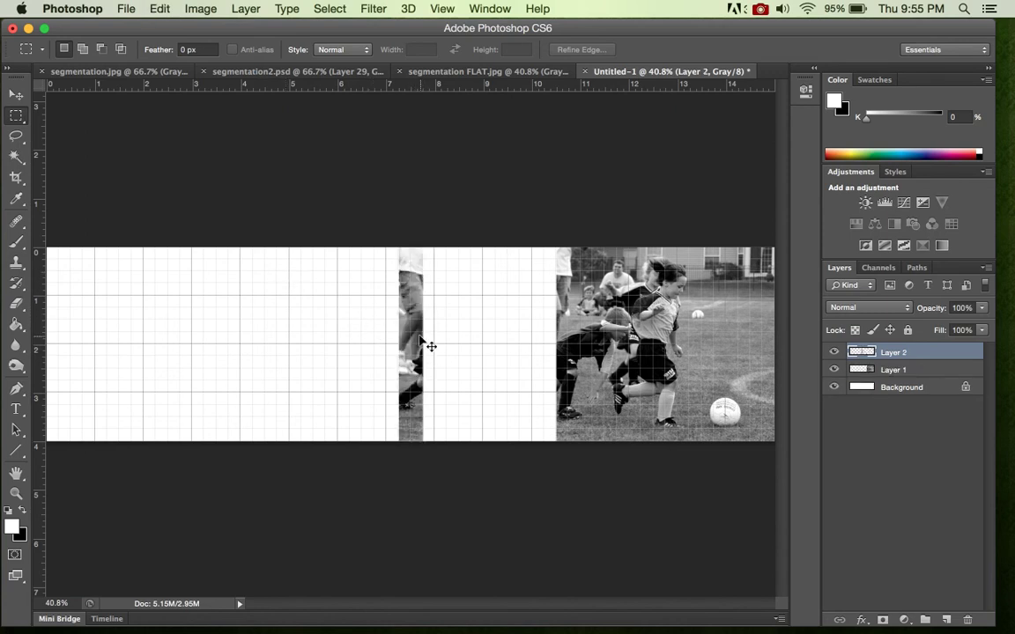
key("super+v")
key("super+v")
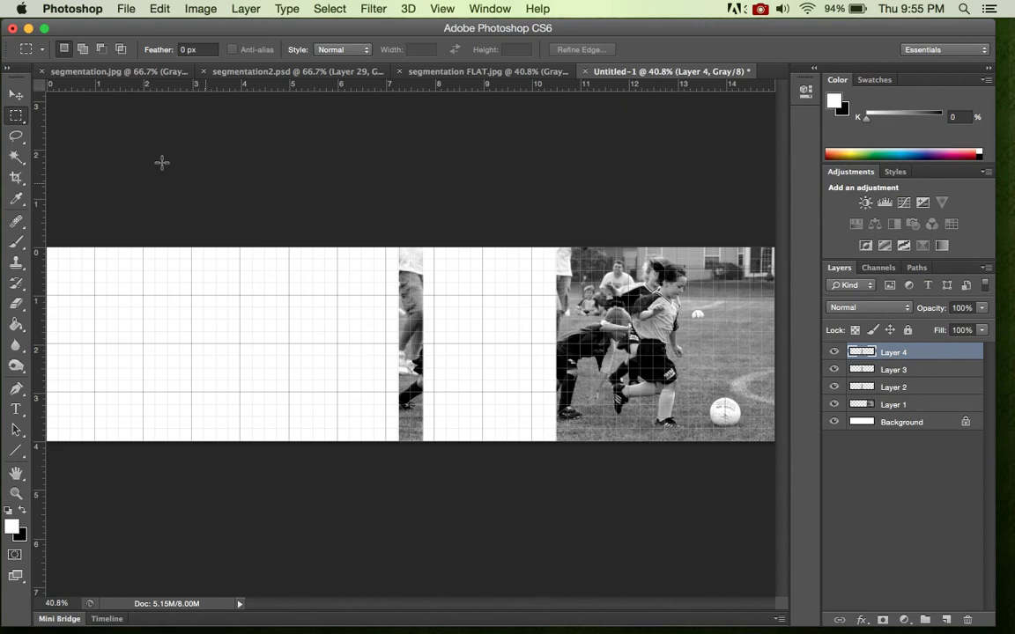
left_click(17, 95)
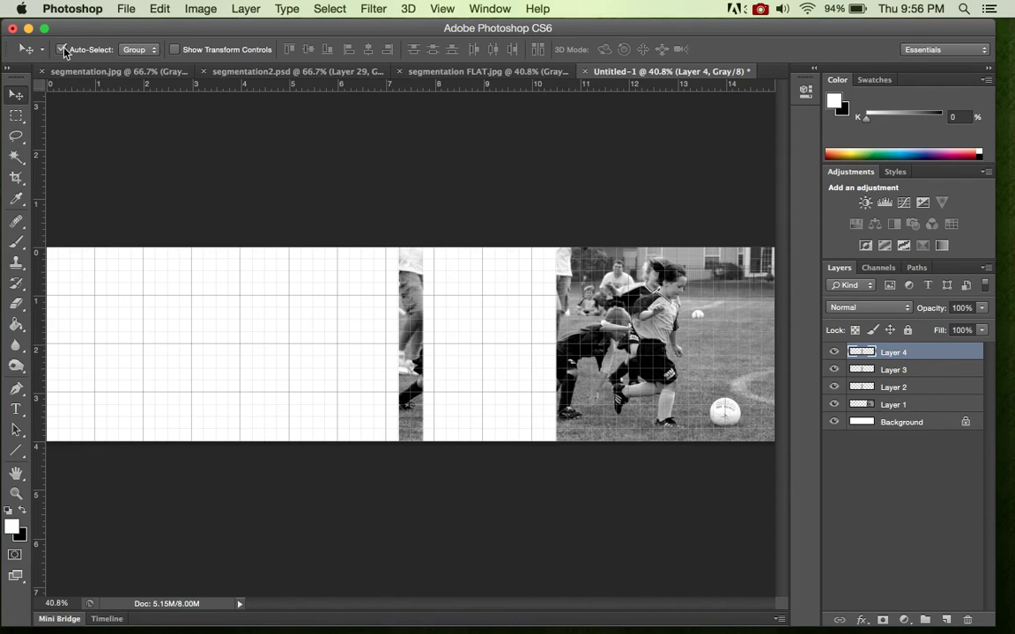
left_click_drag(405, 315, 64, 319)
left_click_drag(425, 313, 107, 311)
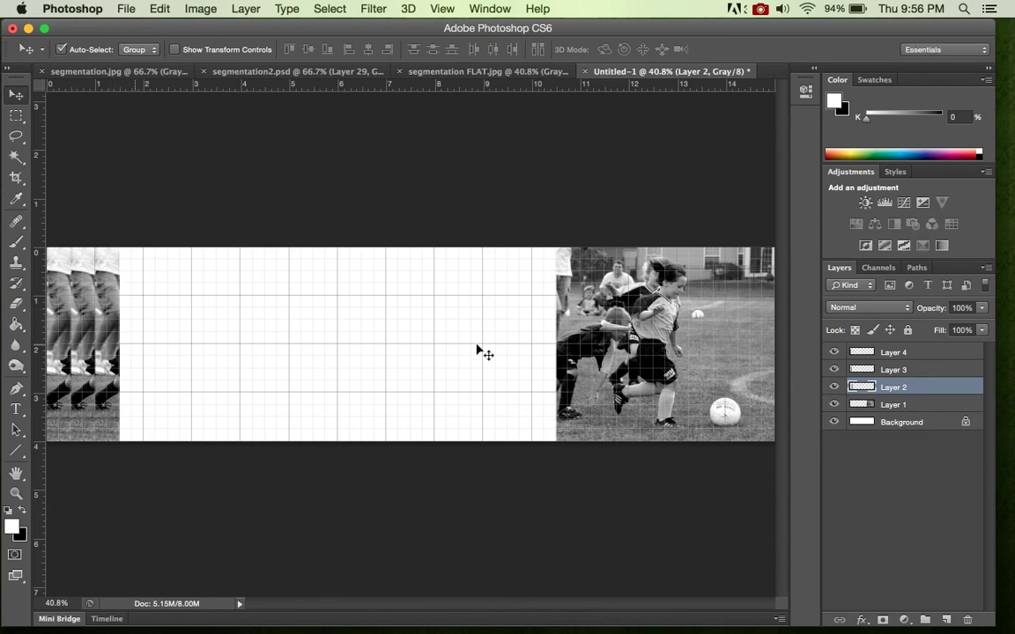
- Mark Layer 1, which holds the remaining photo, with a red color label
left_click(886, 407)
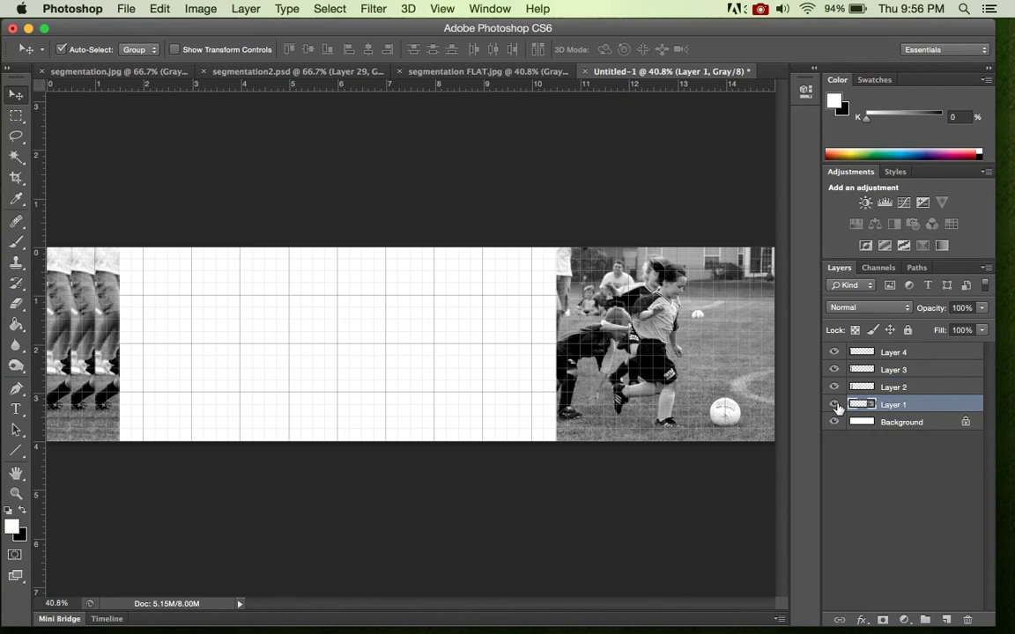
left_click(834, 405)
left_click(834, 404)
right_click(938, 412)
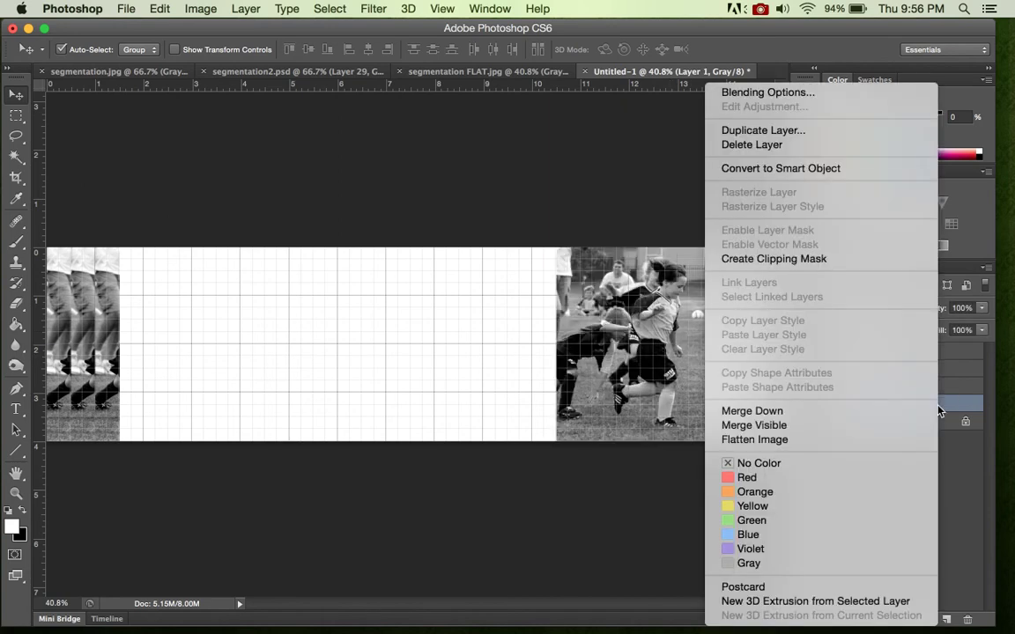
left_click(746, 477)
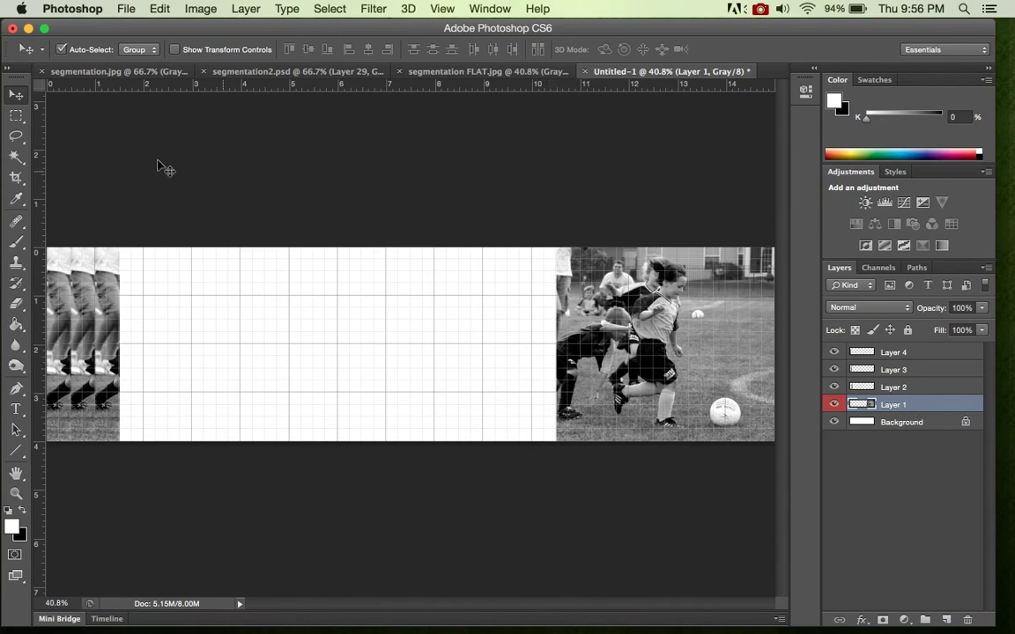
- Cut a full-height strip about 0.5 inch wide from the photo's left edge, between the 10.5 and 11 inch marks
left_click(17, 117)
left_click_drag(553, 233, 583, 476)
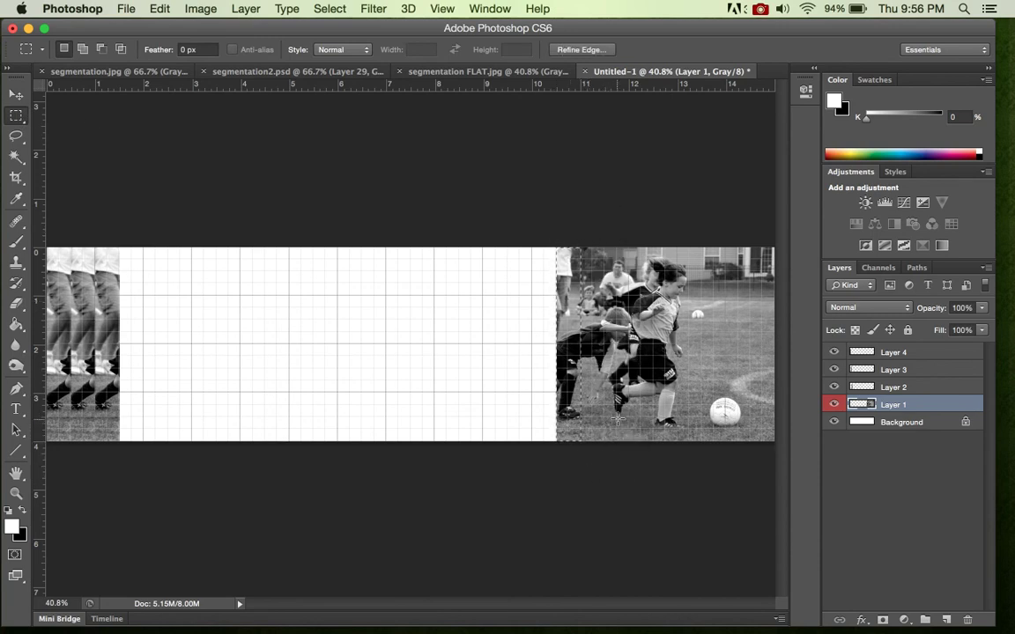
key("super+x")
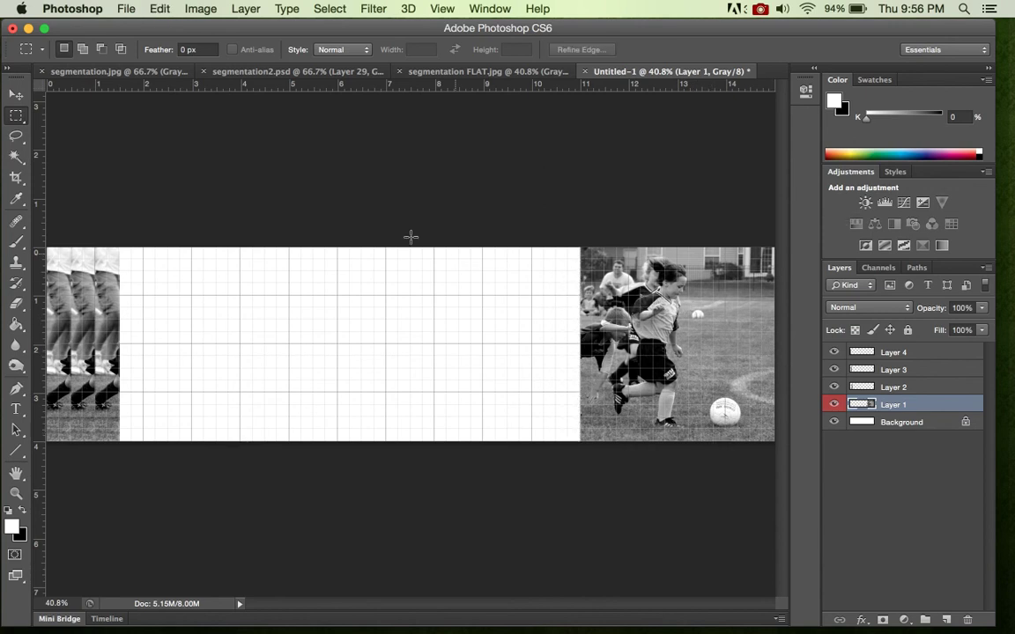
- Paste the second strip three times and align the copies edge to edge from the 1.5 inch mark to the 3 inch mark
key("super+v")
key("super+v")
key("super+v")
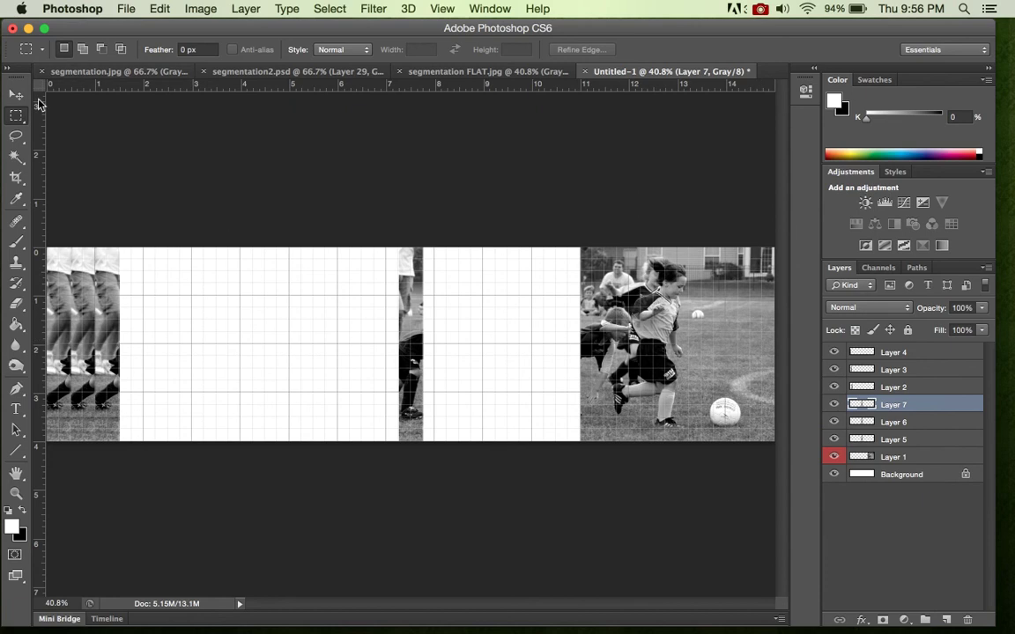
left_click(16, 94)
left_click_drag(414, 324, 133, 324)
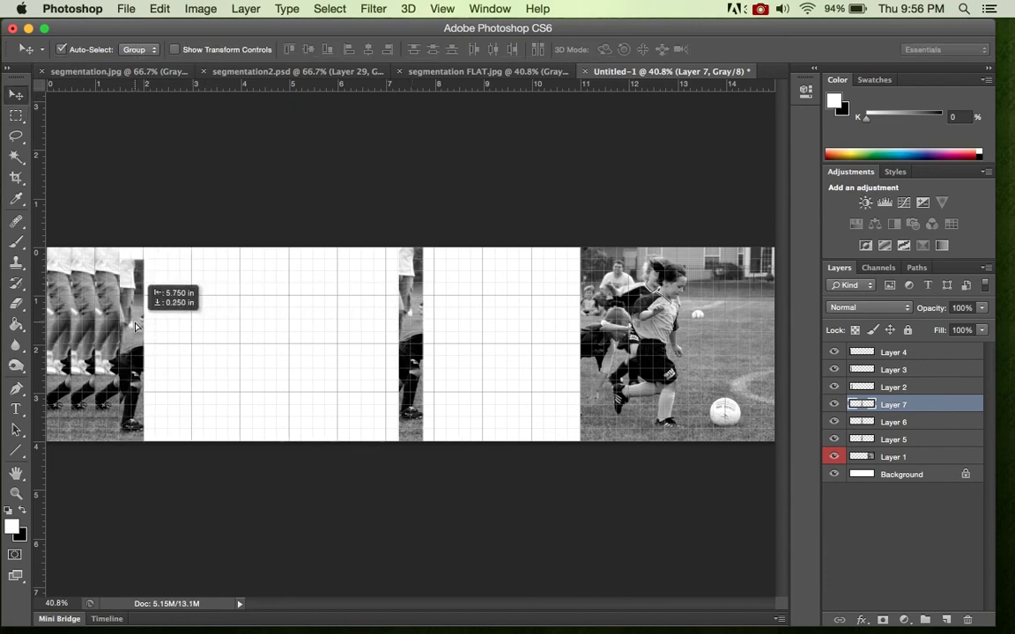
left_click_drag(381, 331, 141, 326)
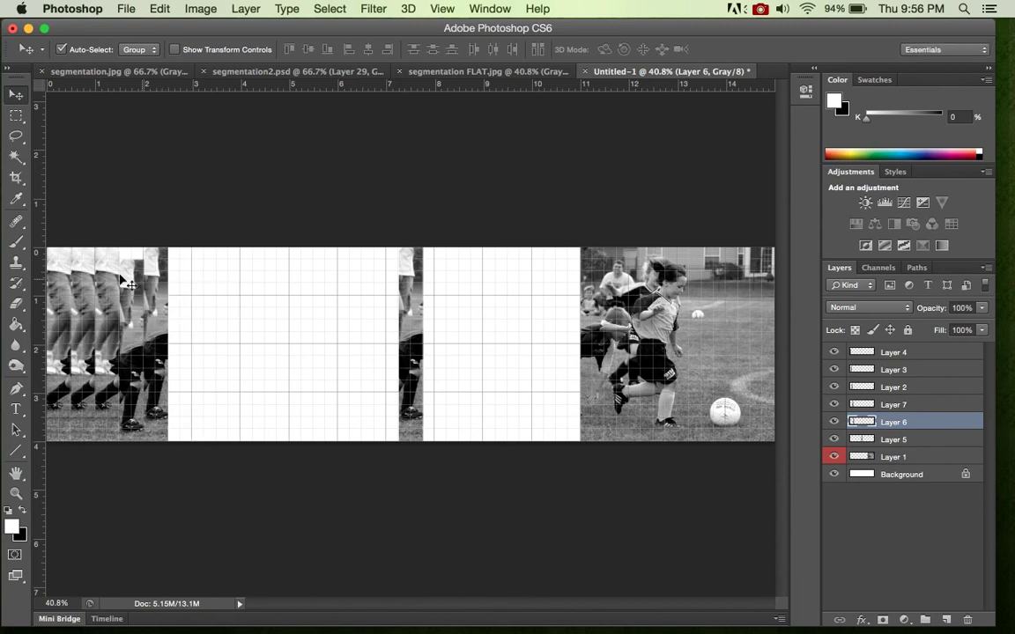
left_click(132, 253)
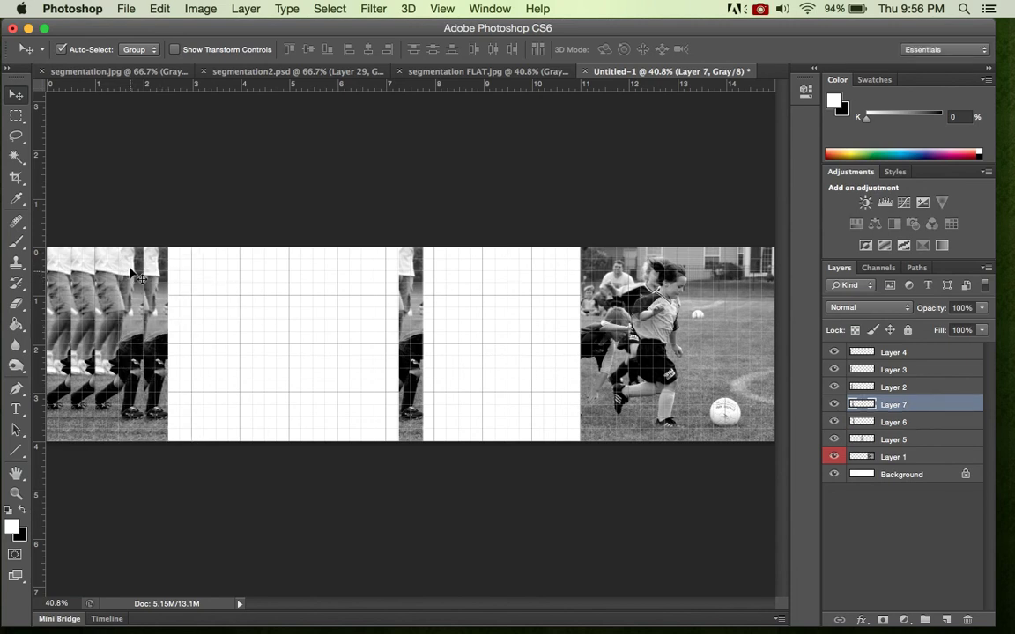
left_click_drag(411, 326, 180, 330)
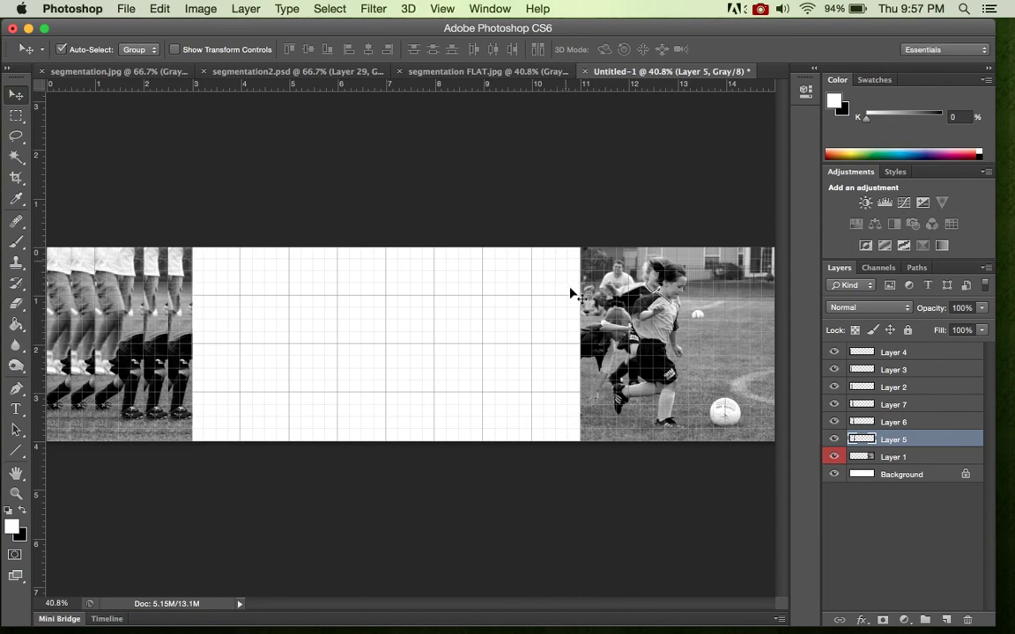
- Cut another full-height strip from Layer 1, covering the photo's left edge from the 11 to the 11.5 inch mark
left_click(15, 115)
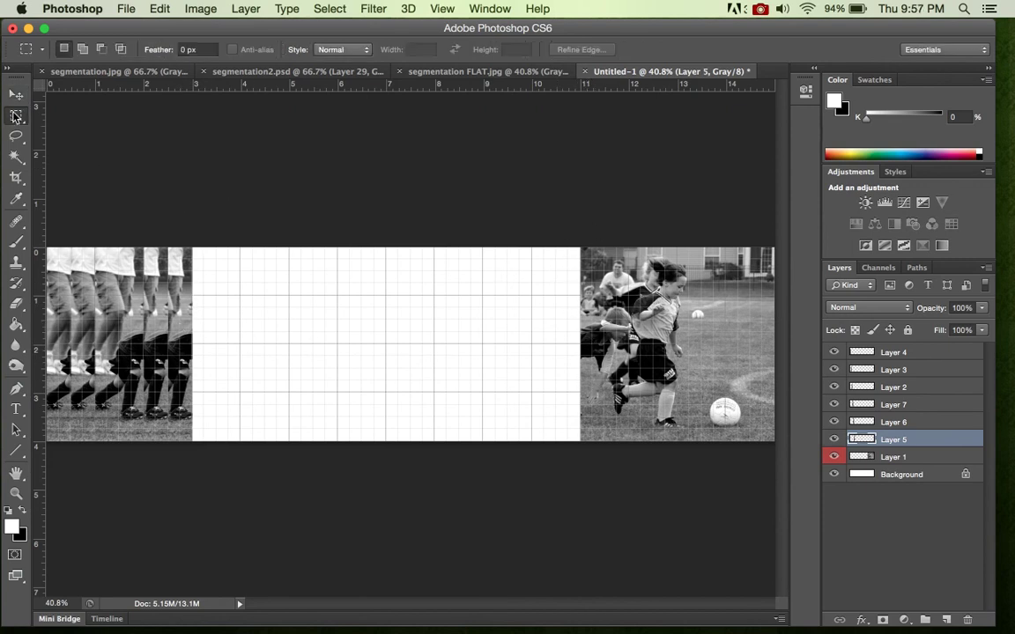
left_click_drag(582, 249, 606, 467)
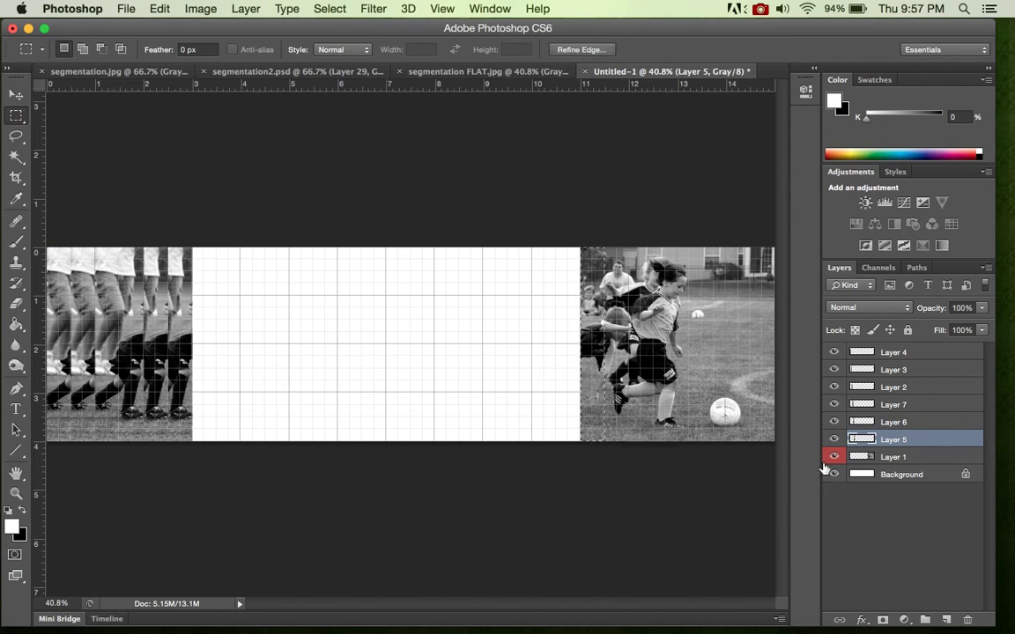
left_click(906, 457)
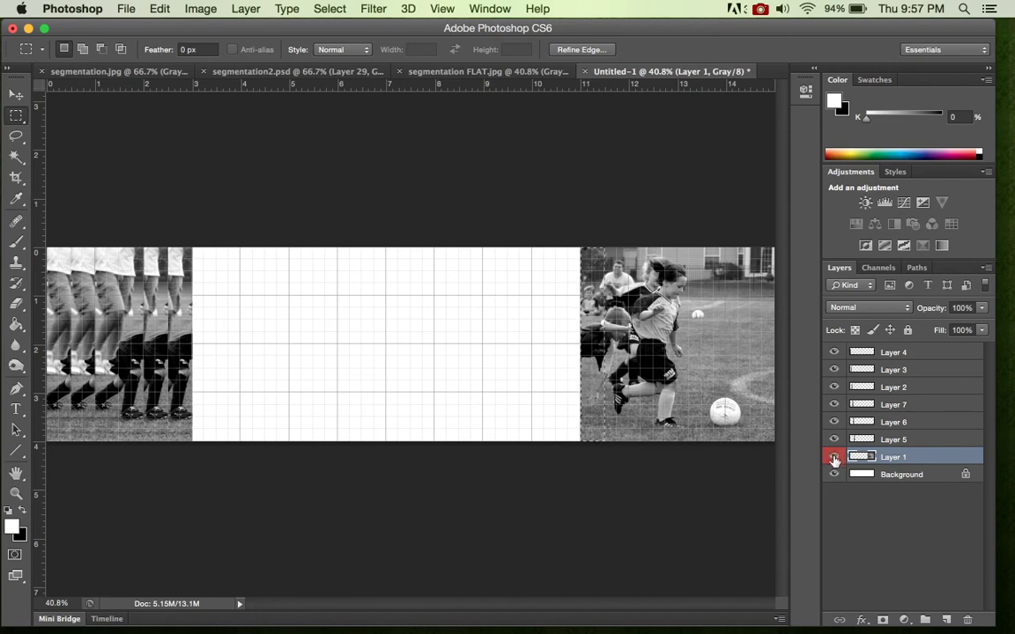
key("super+x")
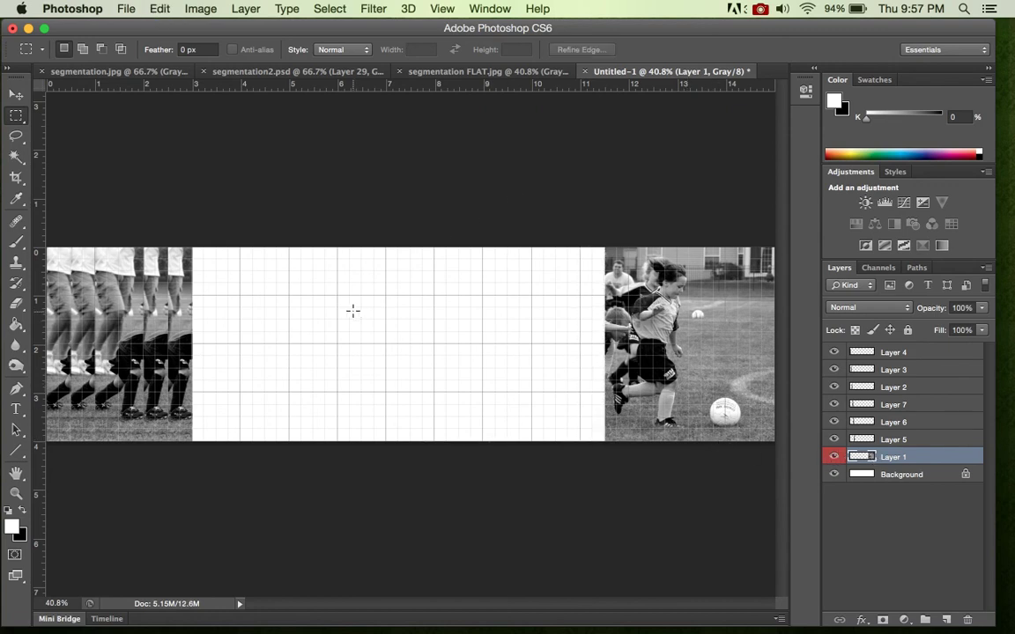
- Paste the third strip three times and line up the copies edge to edge from the 3 inch mark to the 4.5 inch mark
key("super+equal")
key("super+equal")
key("super+equal")
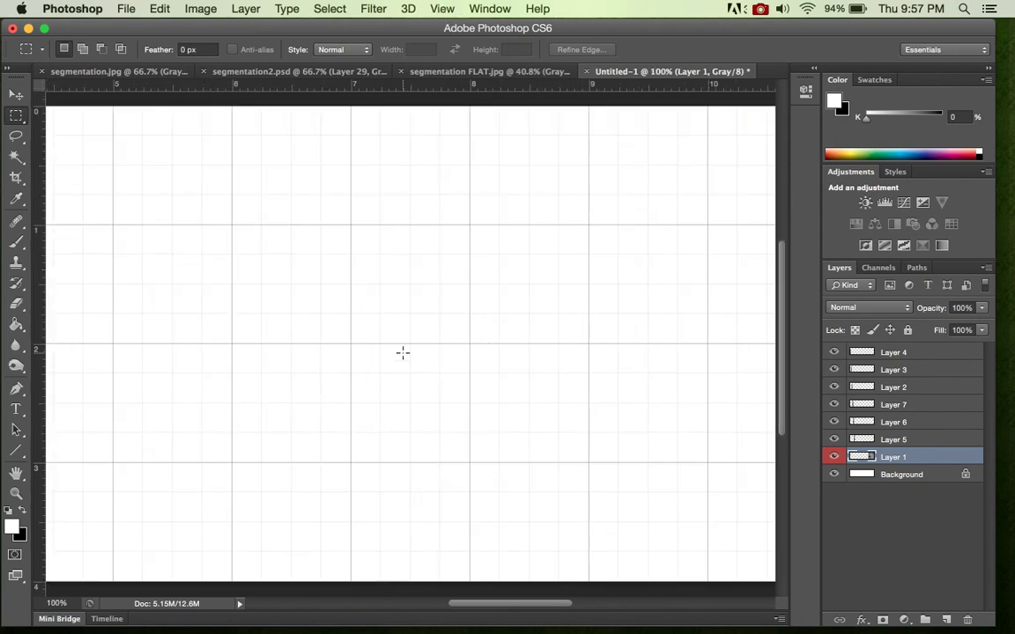
left_click_drag(287, 333, 595, 342)
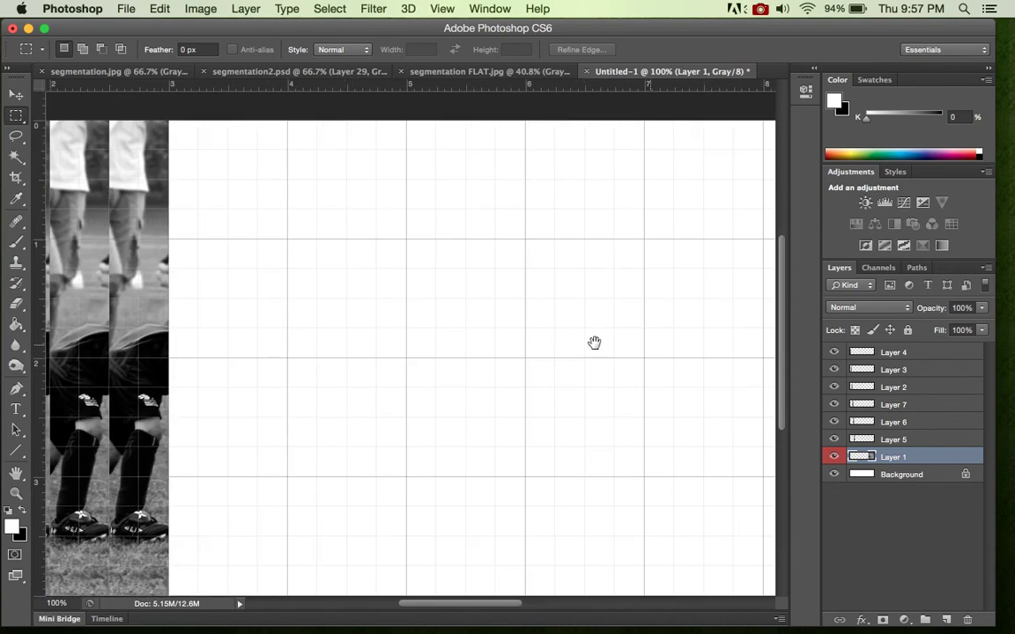
left_click_drag(423, 301, 444, 324)
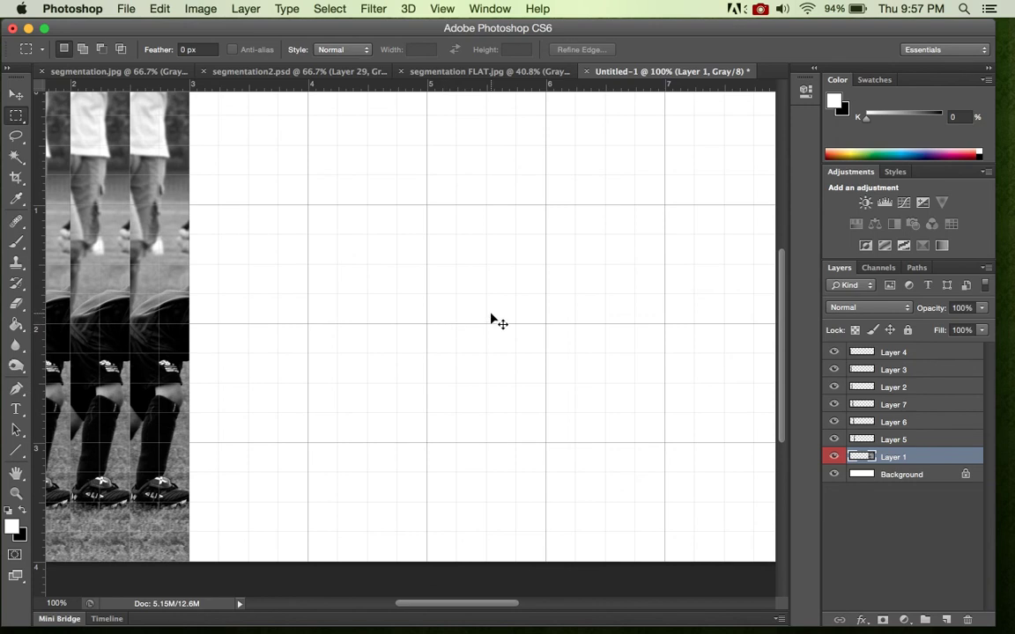
key("super+v")
key("super+v")
key("super+v")
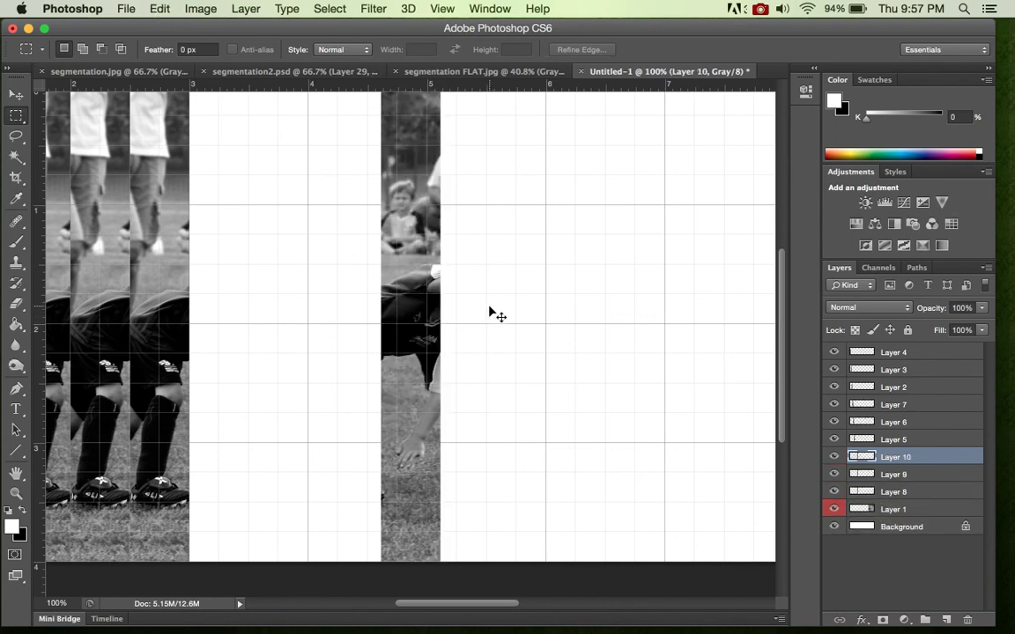
left_click(24, 99)
left_click_drag(401, 227, 254, 218)
key("super+minus")
left_click_drag(396, 266, 354, 277)
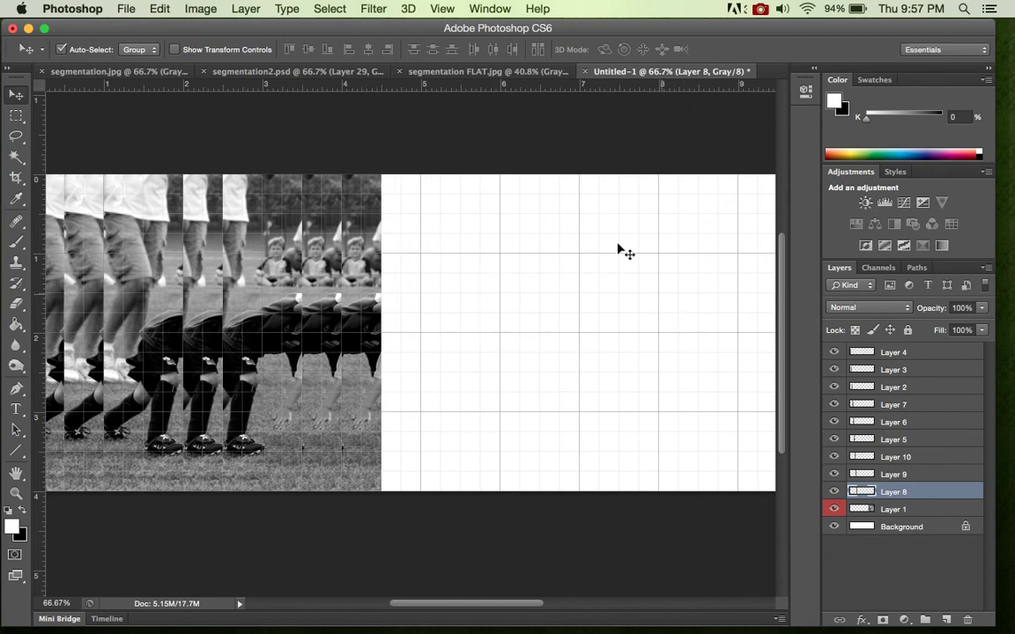
- Switch to segmentation2.psd and align its last three loose strips edge to edge to fill the gap at the canvas's right end
left_click(300, 69)
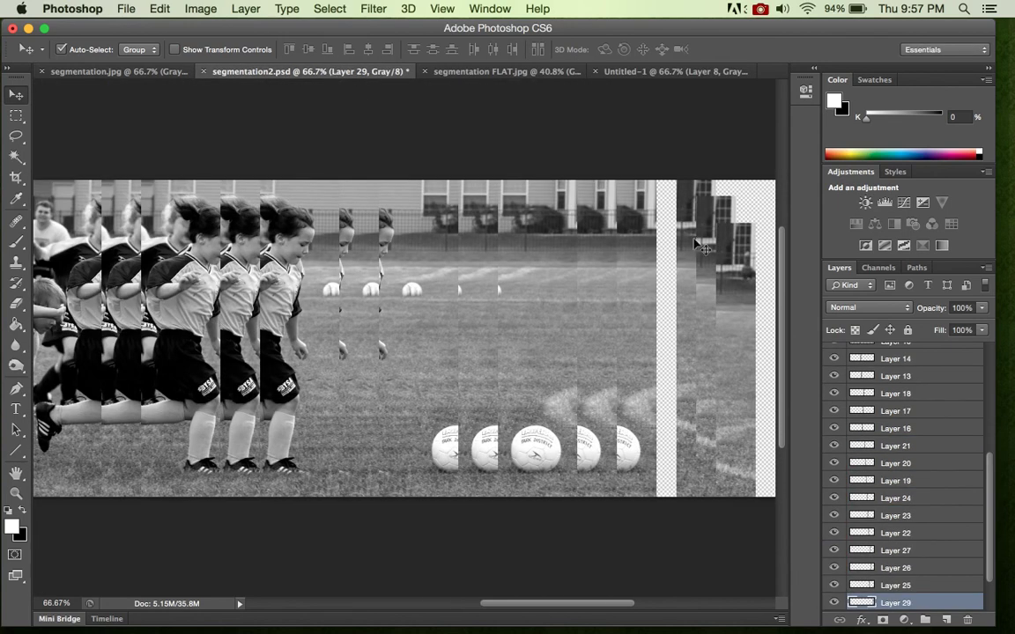
left_click_drag(987, 484, 973, 555)
left_click(685, 303)
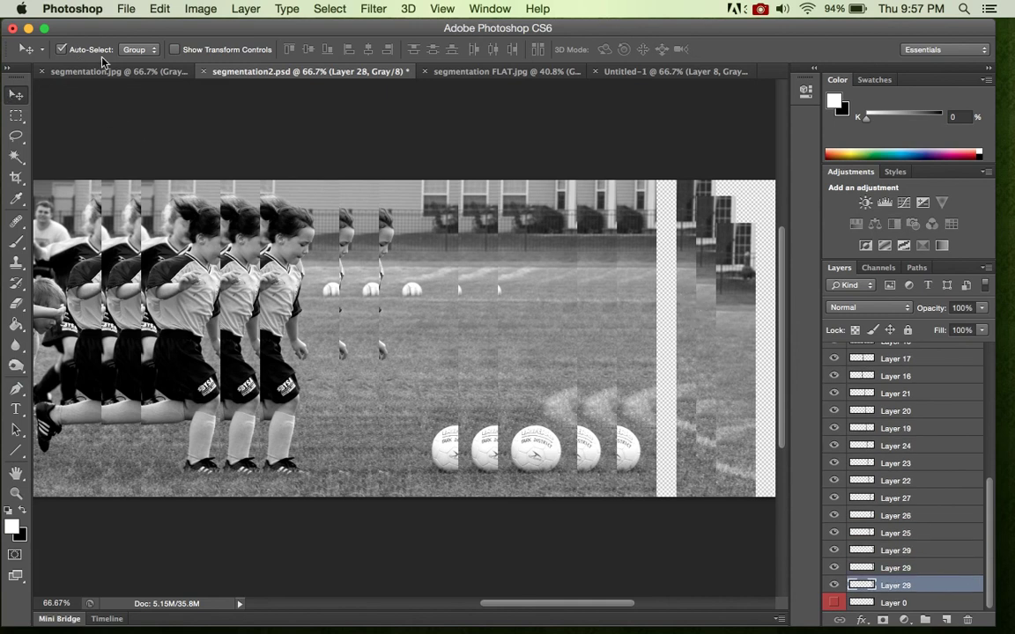
left_click_drag(685, 291, 708, 282)
left_click_drag(724, 268, 753, 276)
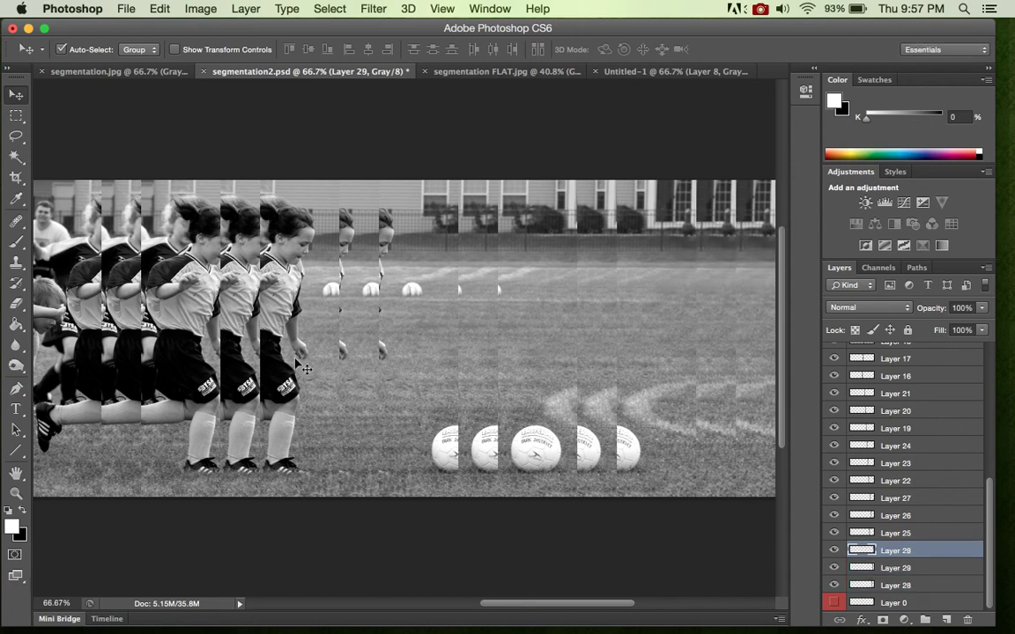
- Examine the assembled strips in segmentation2.psd from the left edge to the right, including how the soccer ball strips line up
left_click_drag(298, 368, 700, 372)
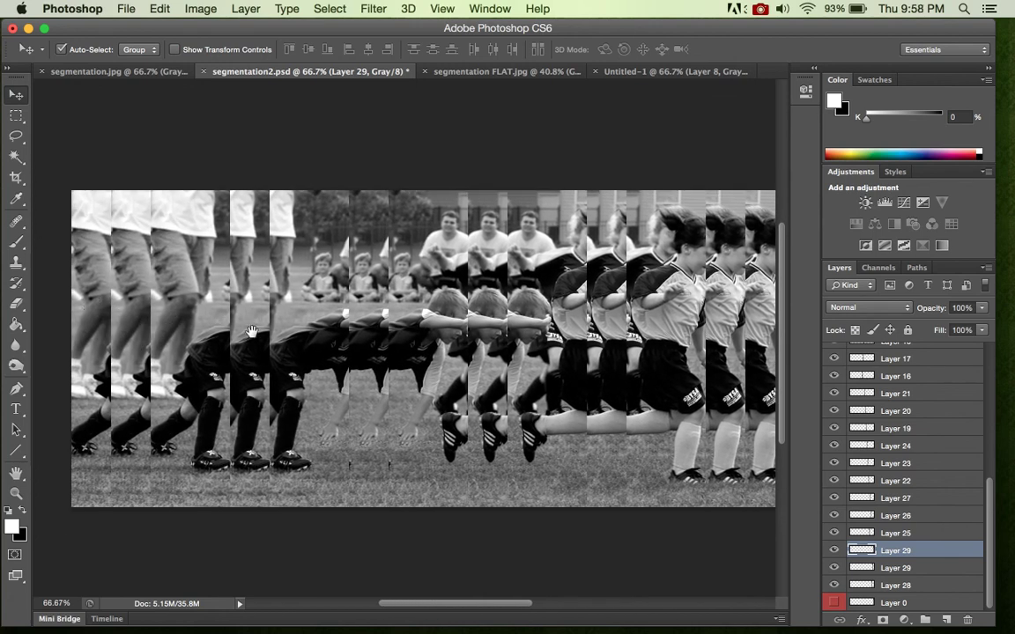
scroll(502, 372, "right", 10)
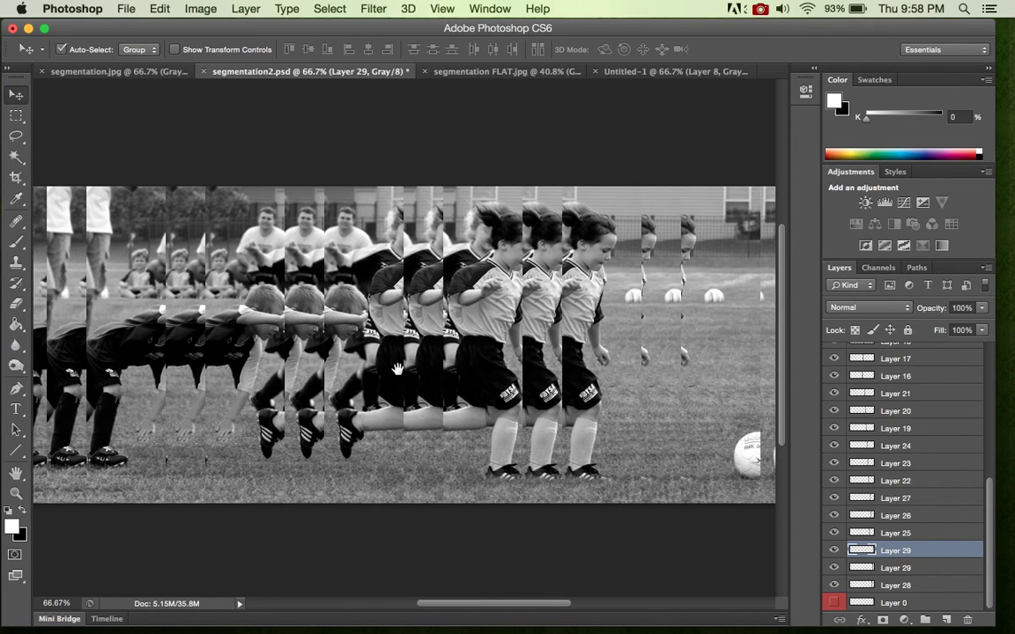
scroll(490, 364, "right", 10)
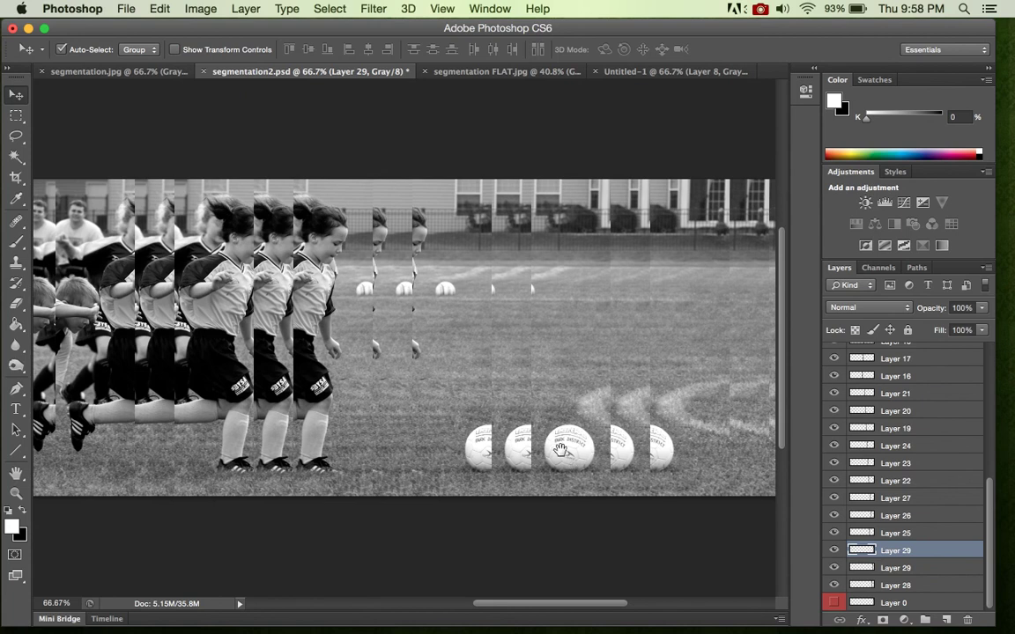
left_click_drag(556, 464, 577, 450)
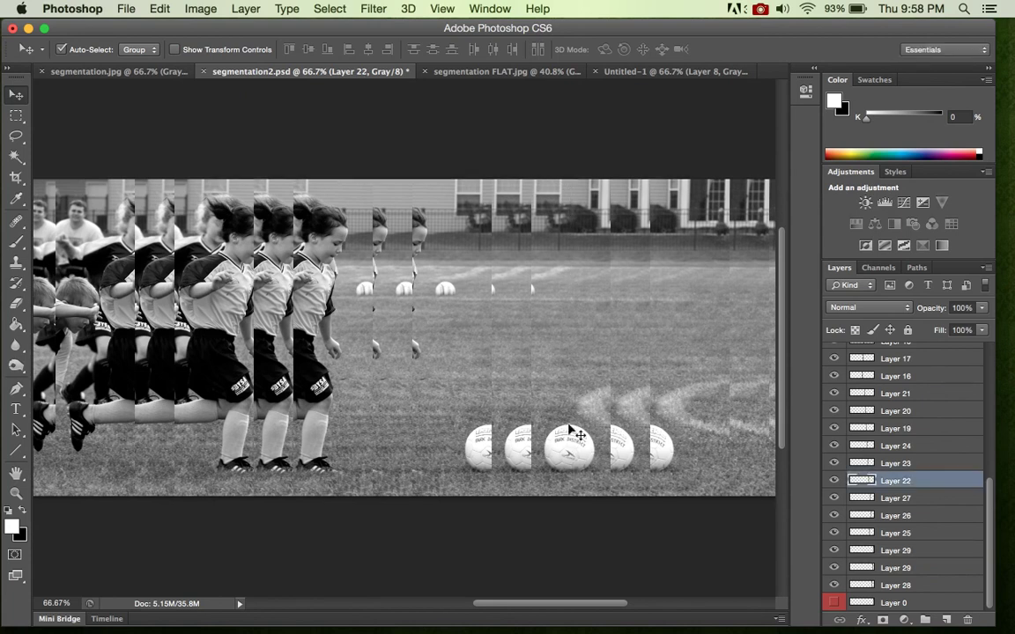
scroll(407, 329, "left", 2)
scroll(407, 330, "right", 4)
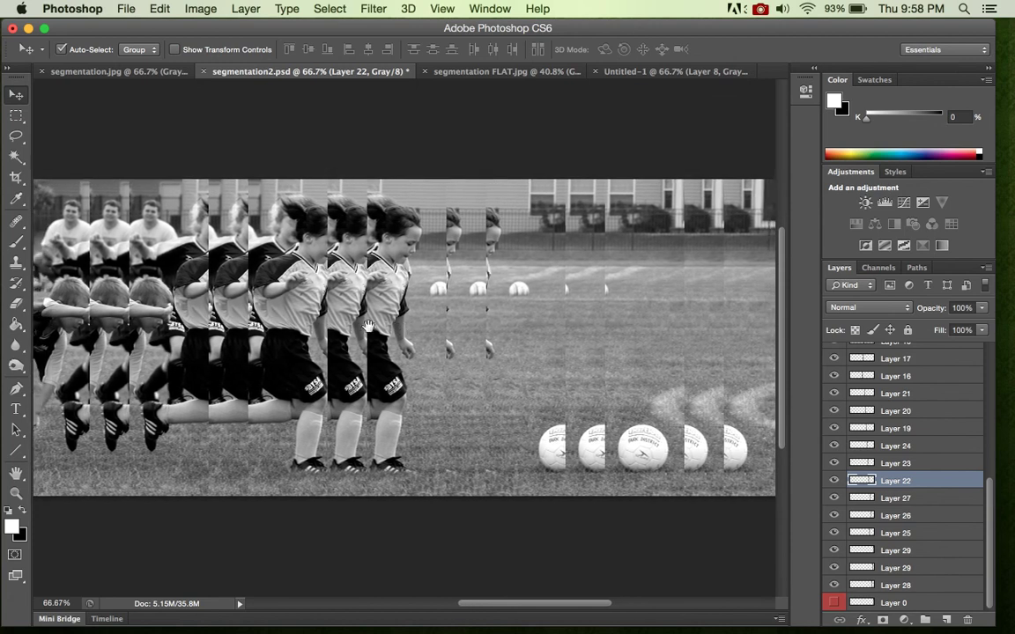
scroll(294, 314, "right", 2)
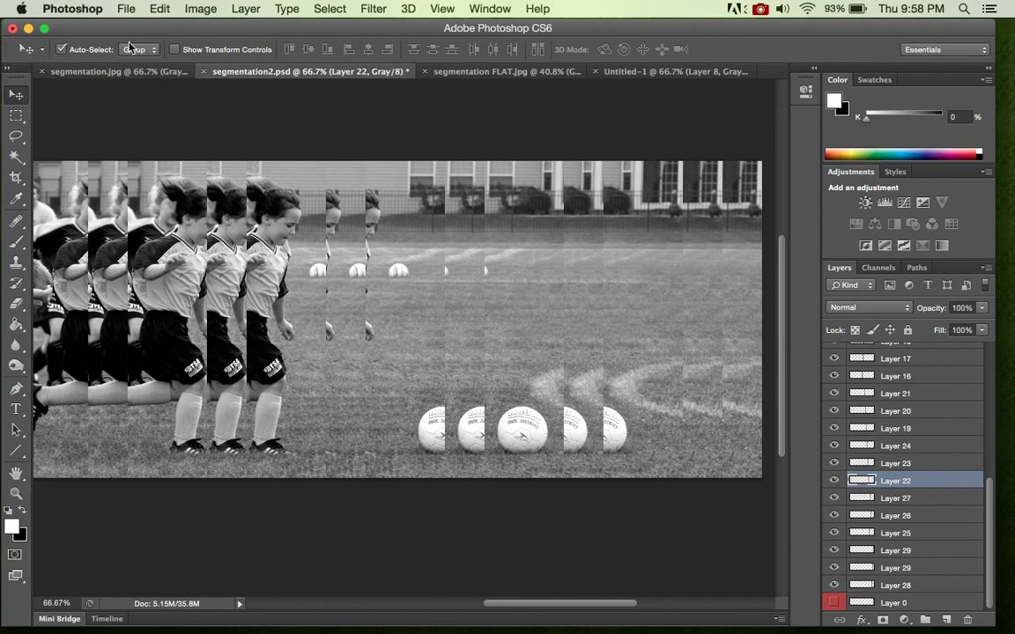
- Try setting up a JPEG copy named segmentation2.jpg on the Desktop, cancel the save, and fit the whole image in view
left_click(120, 11)
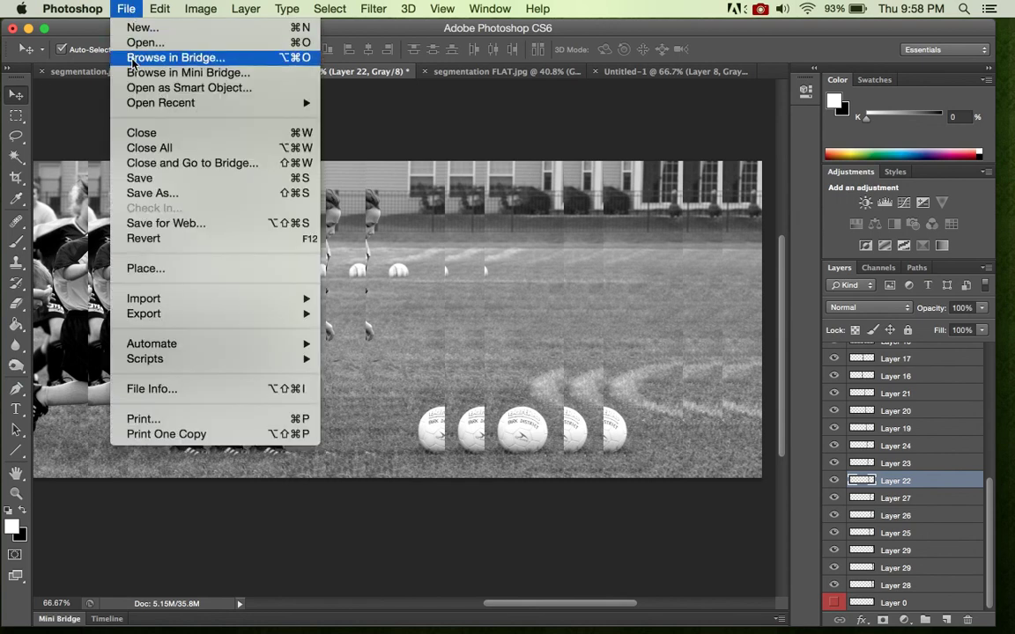
left_click(141, 191)
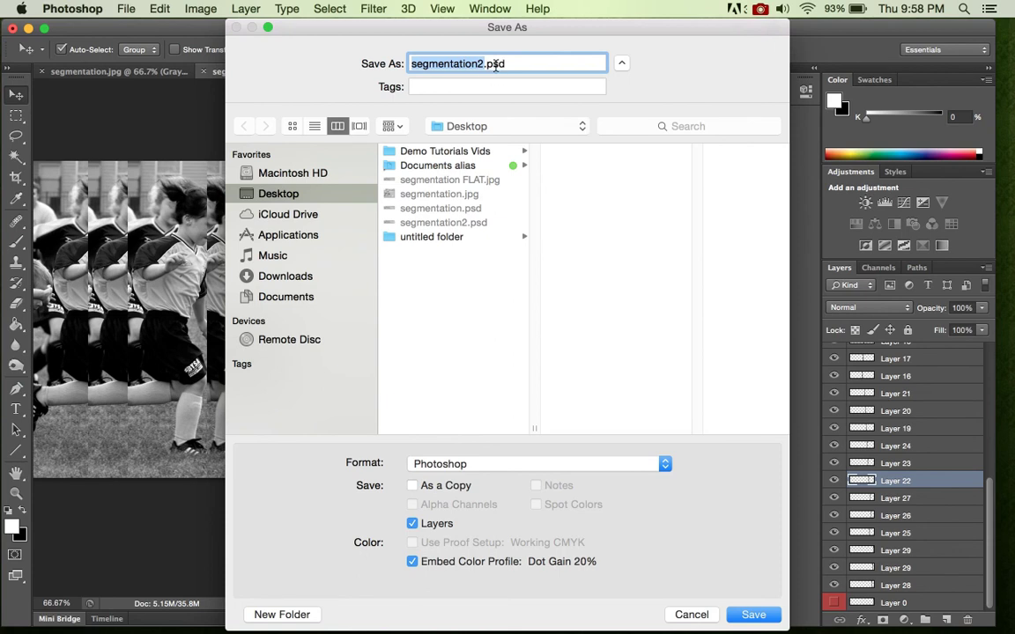
left_click(440, 464)
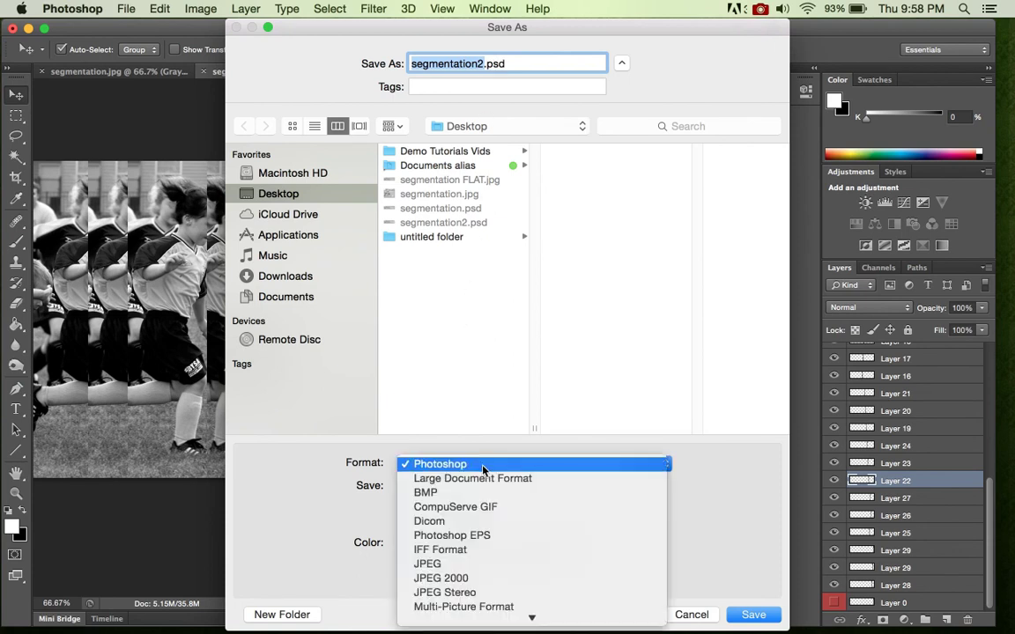
left_click(461, 565)
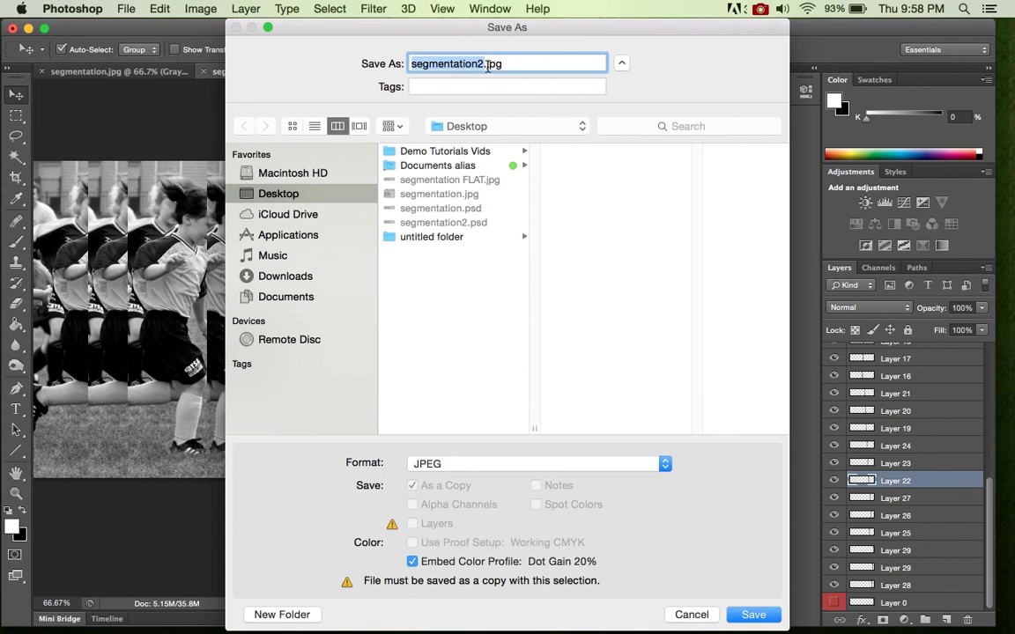
left_click_drag(489, 64, 499, 63)
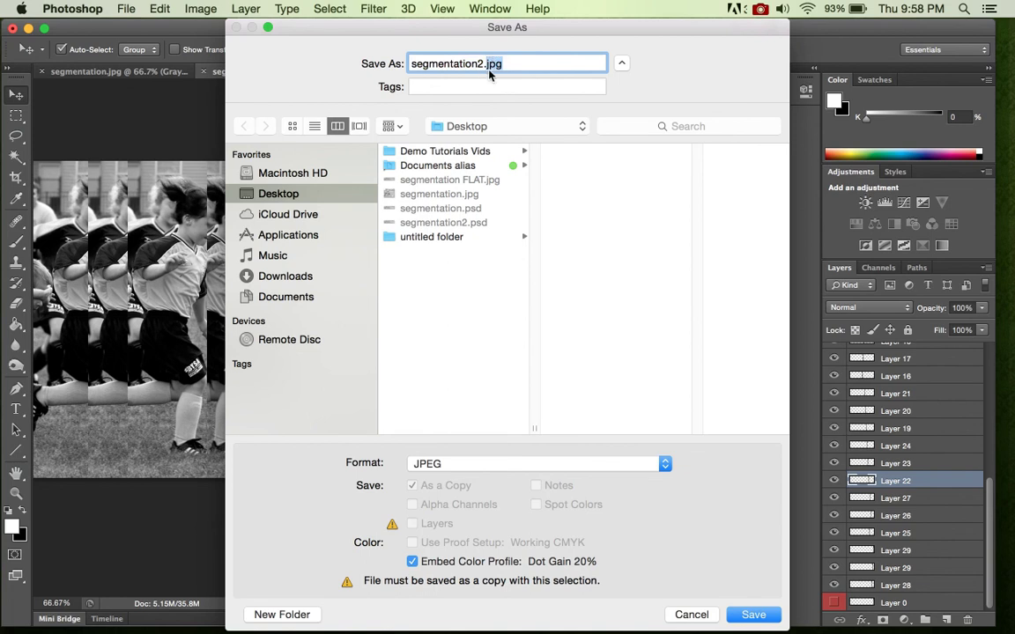
left_click(409, 65, "shift")
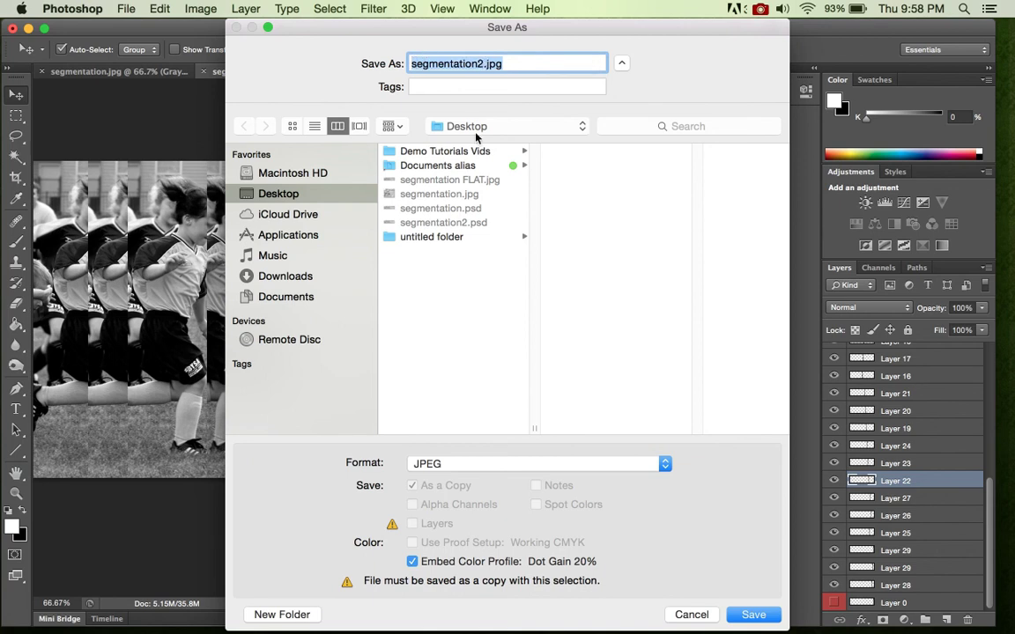
left_click(691, 614)
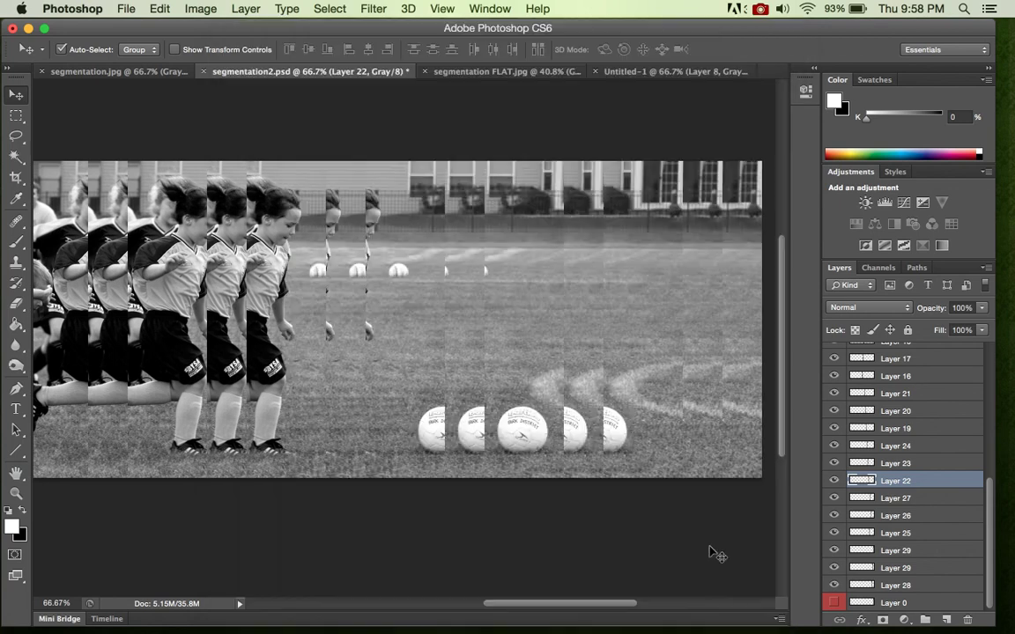
key("super+0")
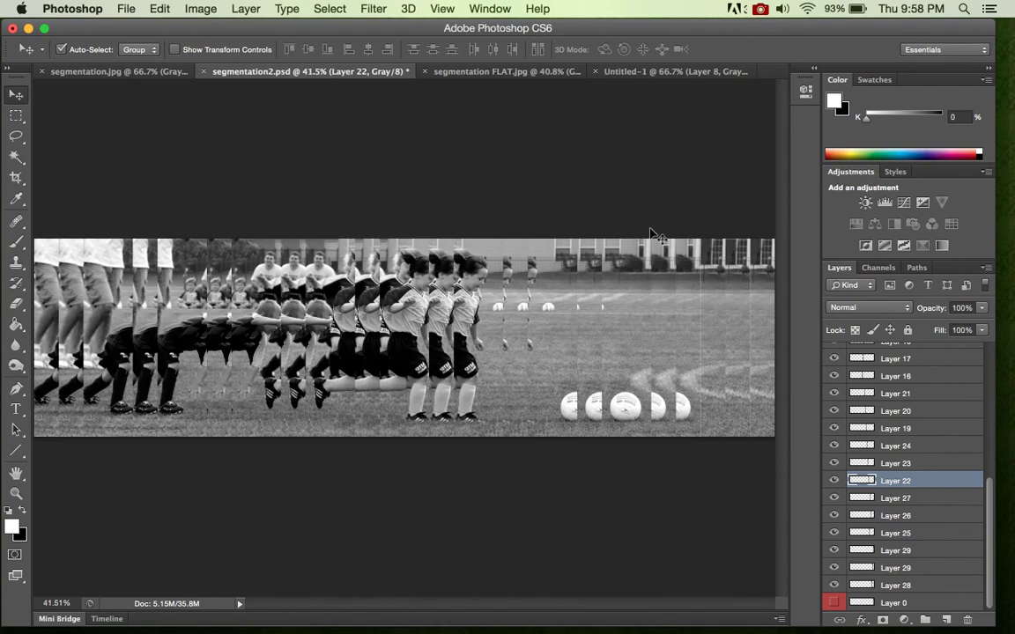